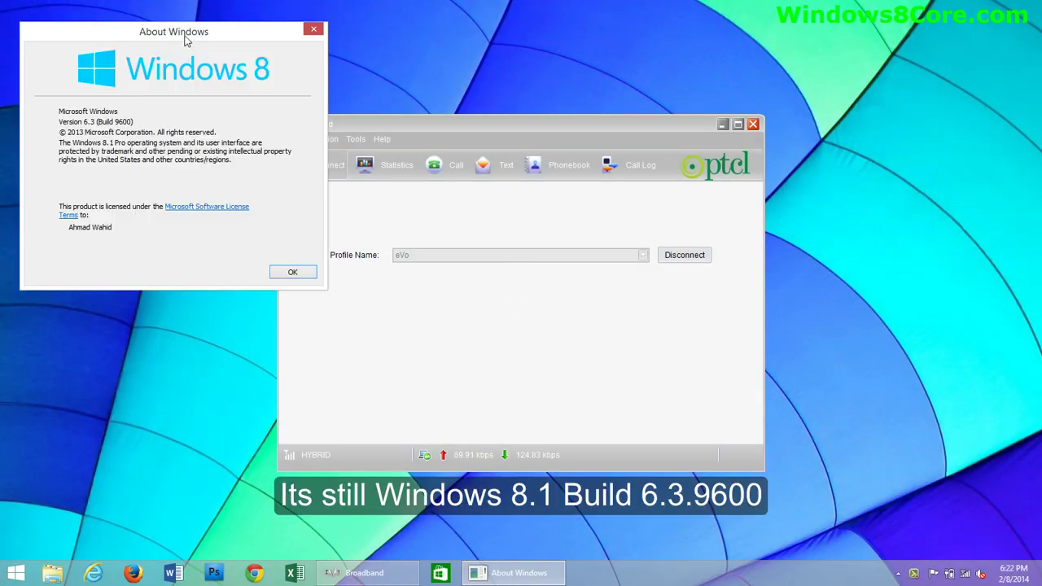
# - Move the About Windows dialog toward the middle of the desktop and close it
pyautogui.moveTo(182, 35); pyautogui.dragTo(406, 98)
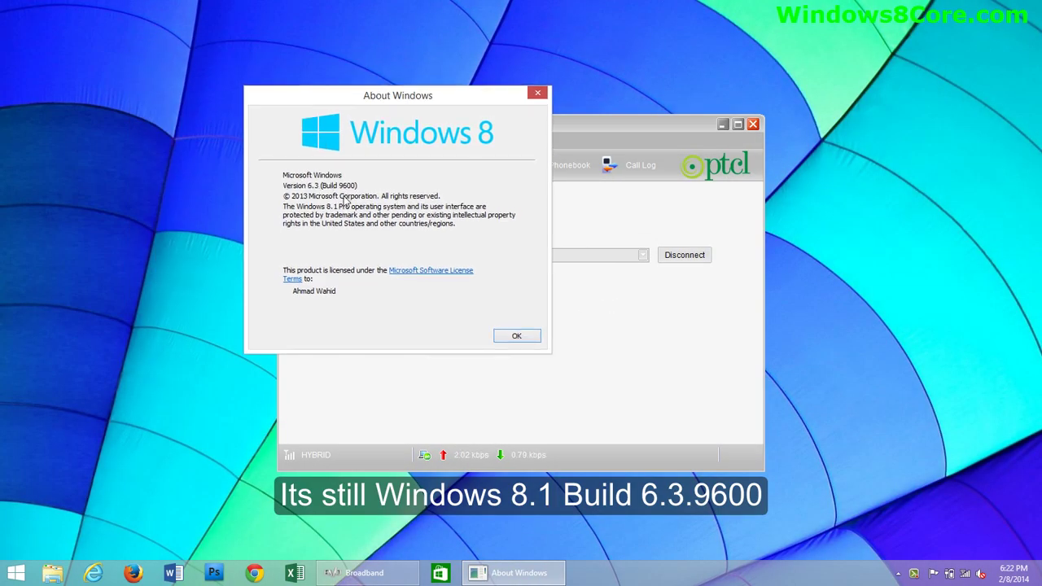
pyautogui.click(526, 340)
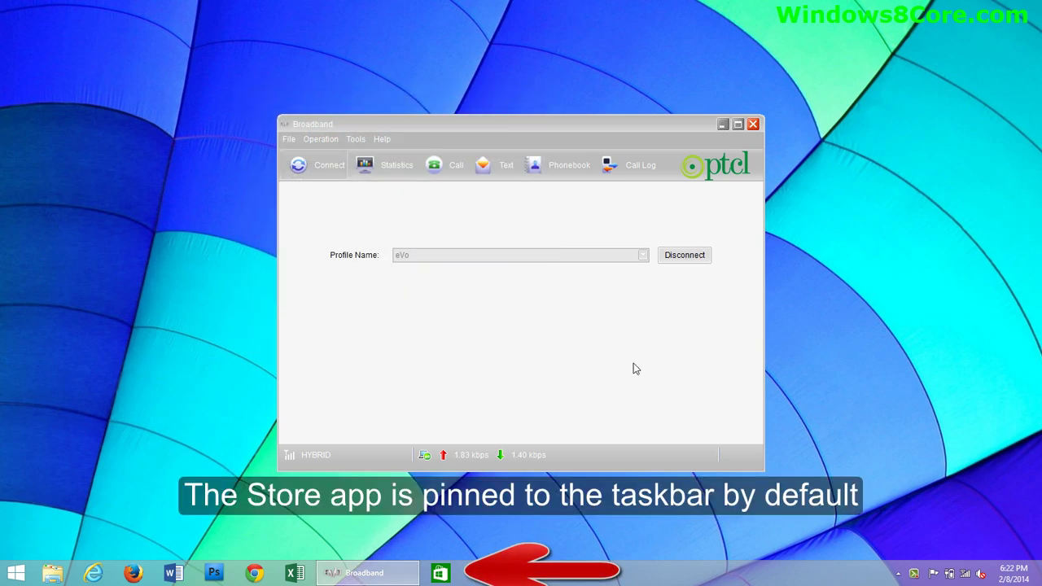
# - Launch the Store app from the taskbar and minimize it to return to the desktop
pyautogui.click(441, 575)
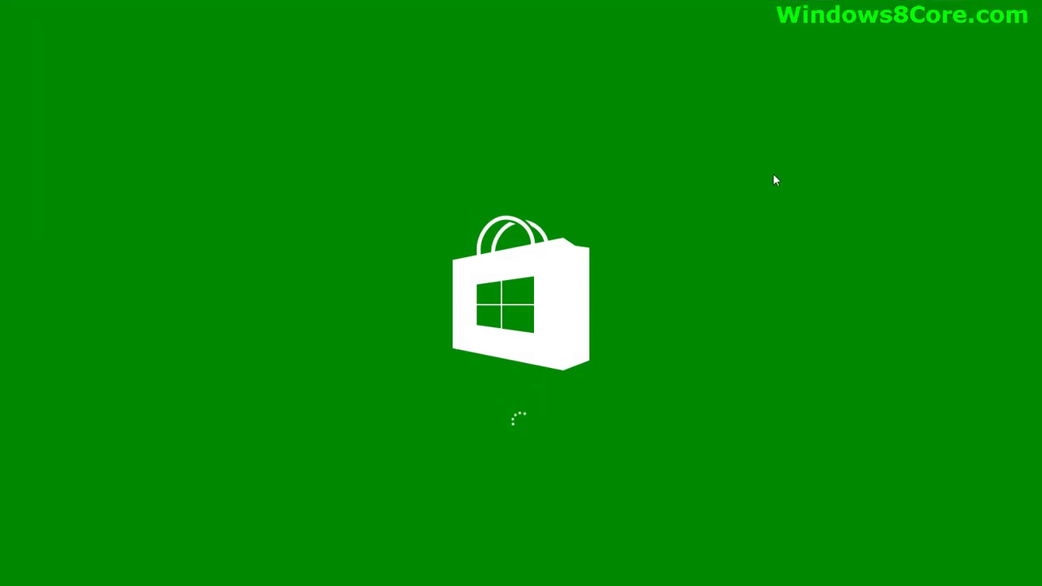
pyautogui.moveTo(445, 4)
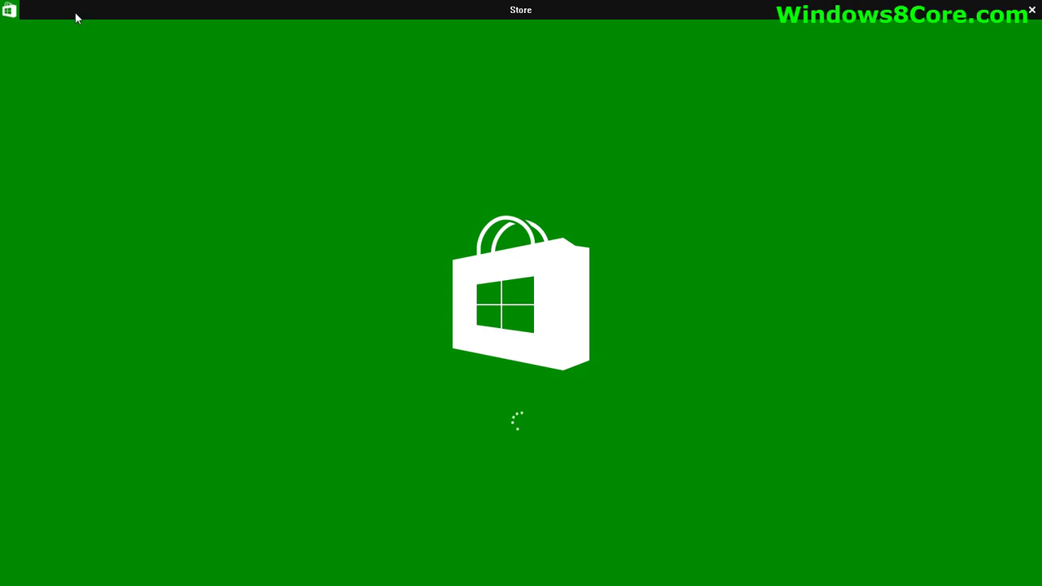
pyautogui.click(7, 8)
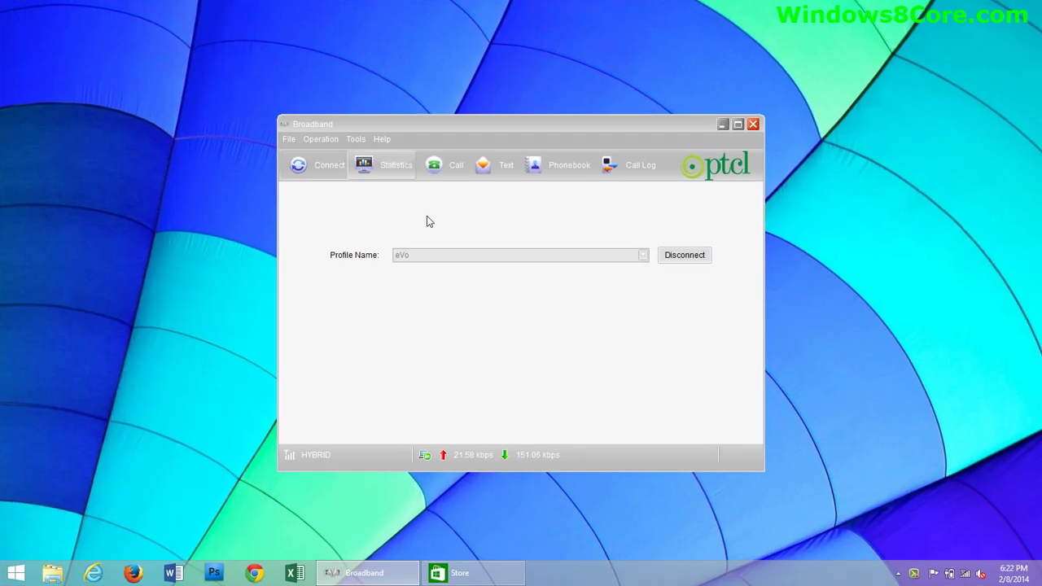
# - Review the Store apps option and the Navigation settings in the taskbar properties, accepting the dialog
pyautogui.rightClick(542, 582)
pyautogui.click(583, 573)
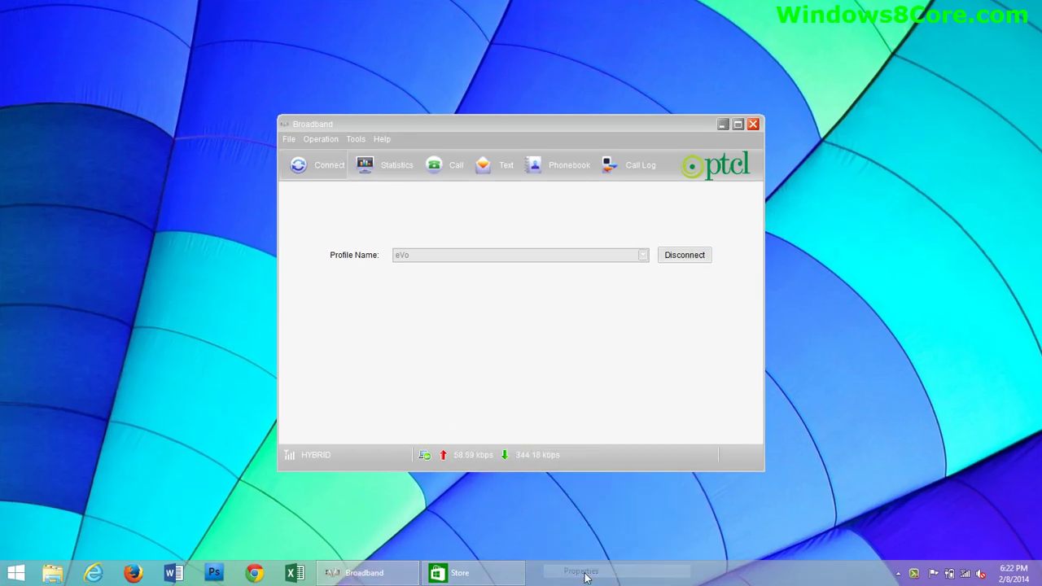
pyautogui.moveTo(82, 228); pyautogui.dragTo(212, 191)
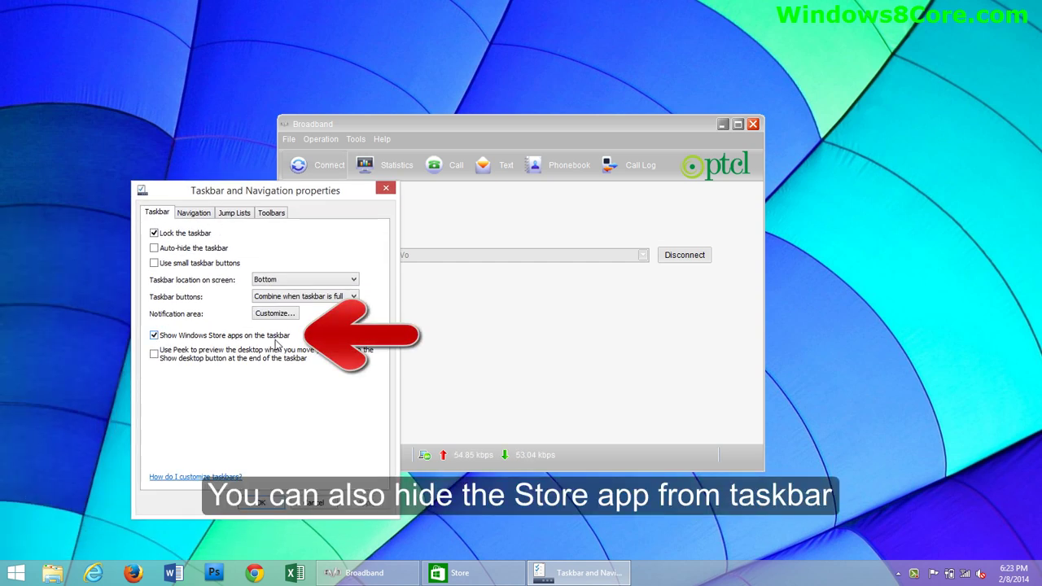
pyautogui.click(191, 216)
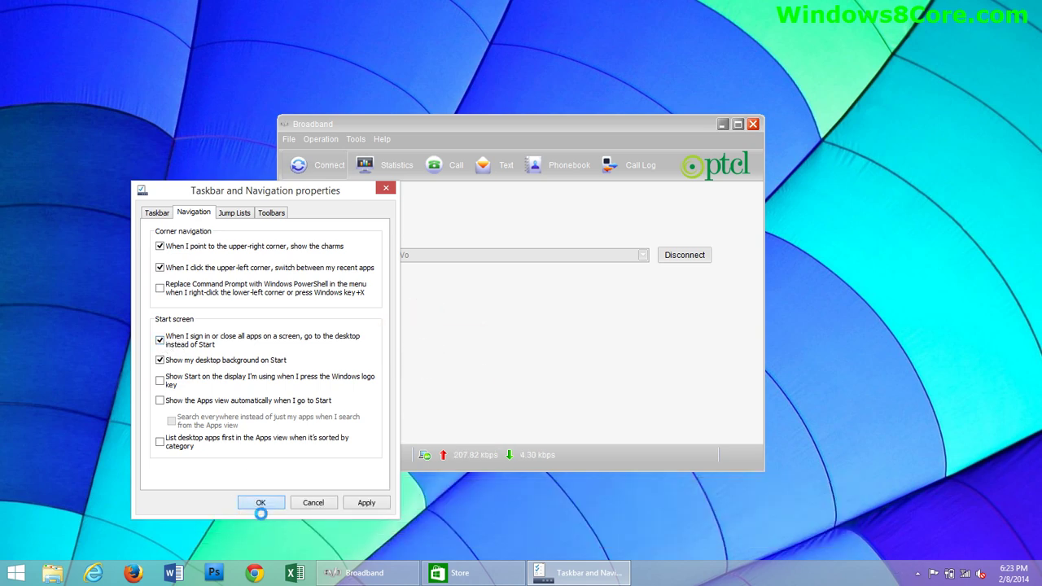
pyautogui.click(260, 510)
# - Bring the minimized Store app back up and switch from it to the desktop
pyautogui.click(472, 573)
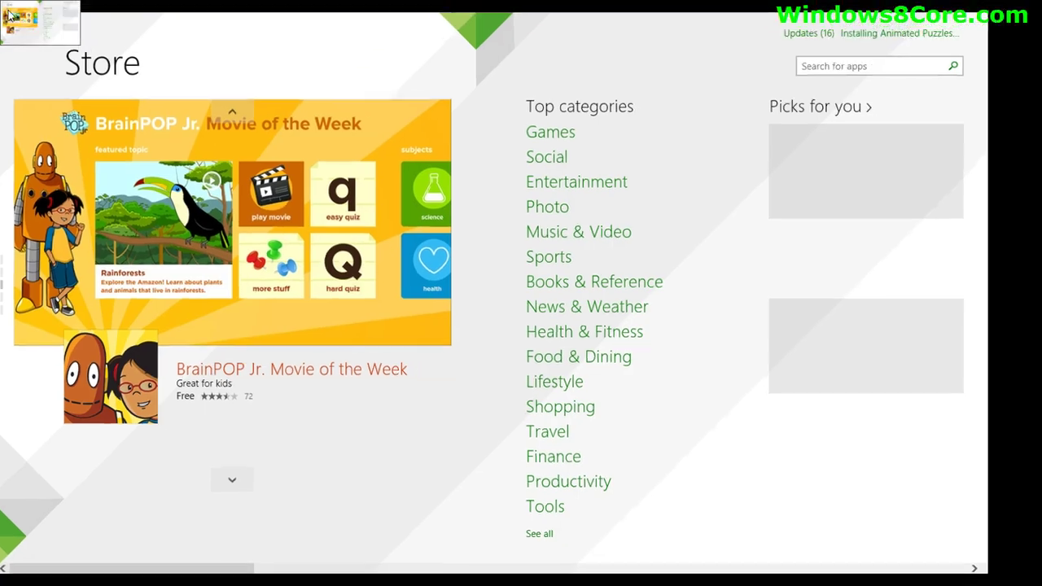
pyautogui.click(4, 4)
# - Go to the Start screen and view its power options, dismissing them without choosing any
pyautogui.press('super')
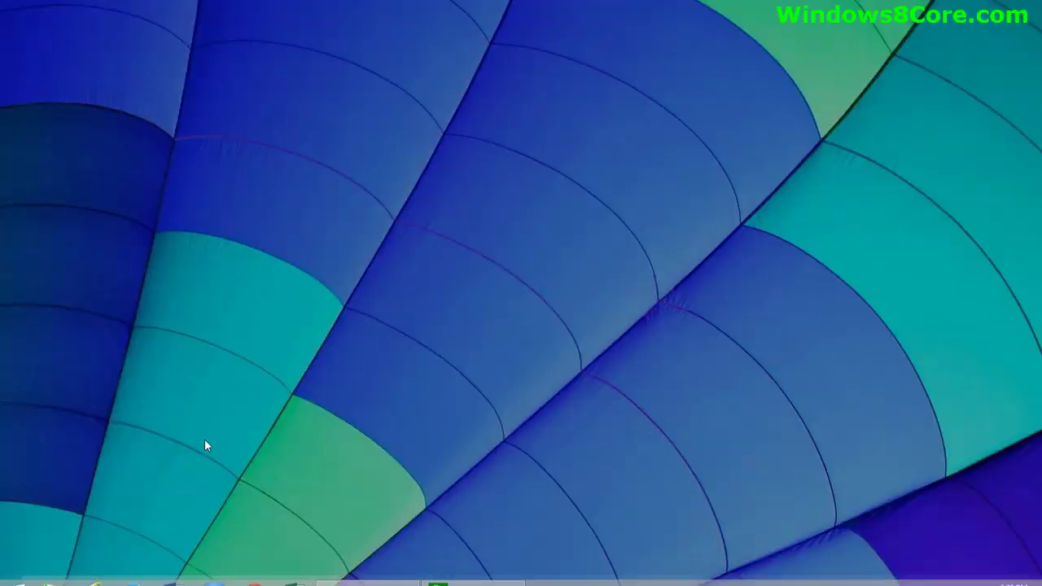
pyautogui.scroll(-3, 425, 368)
pyautogui.scroll(3, 424, 370)
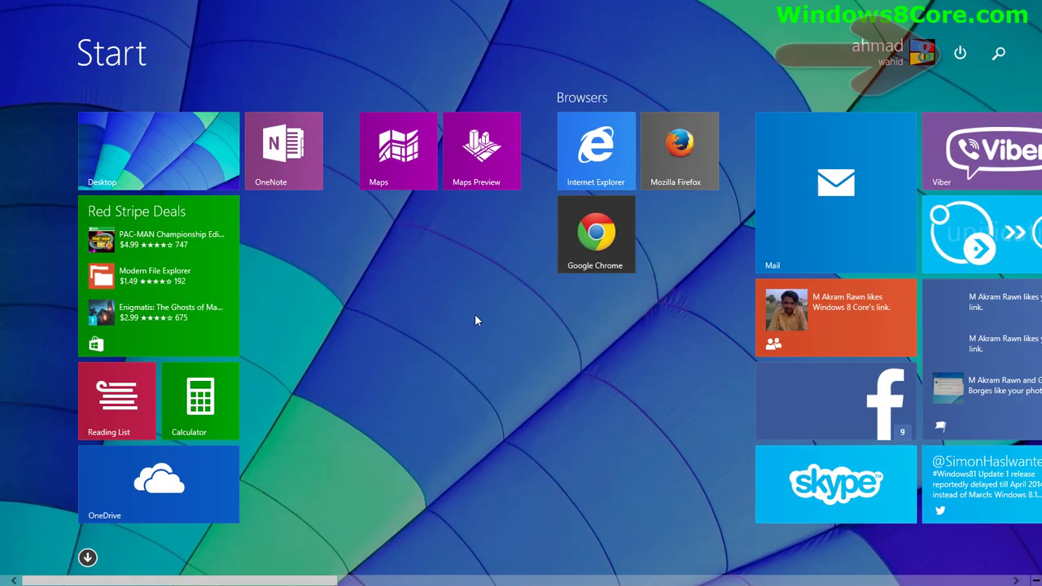
pyautogui.click(960, 53)
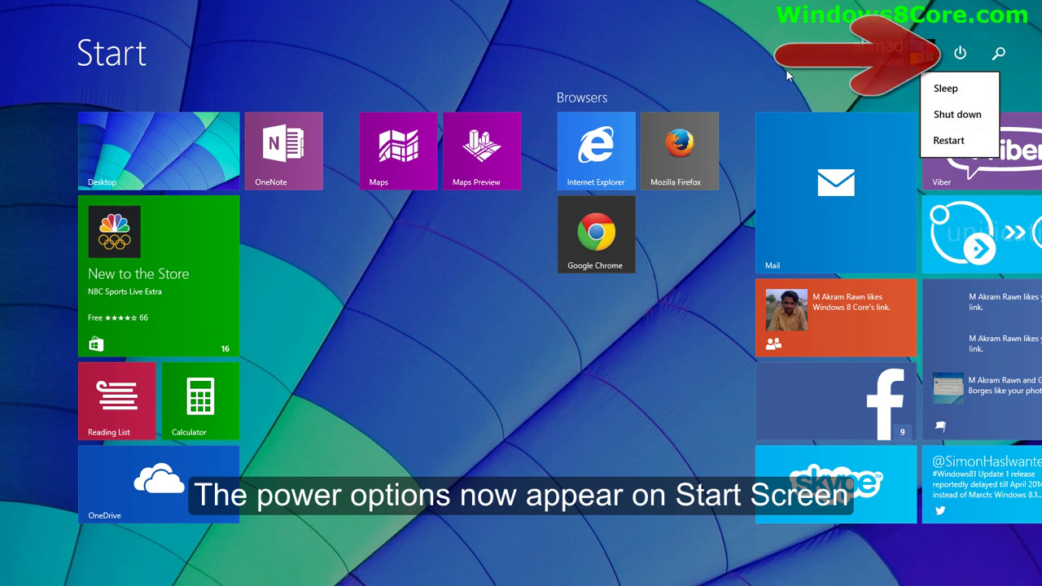
pyautogui.click(676, 31)
# - Resize the Store tile on the Start screen to Small and back to Large
pyautogui.rightClick(156, 277)
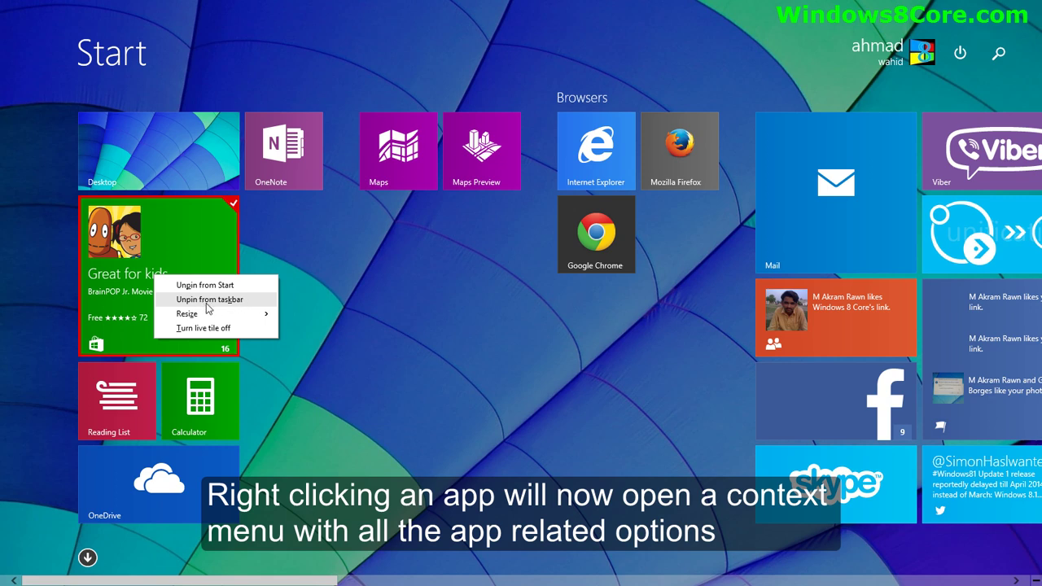
pyautogui.moveTo(220, 315)
pyautogui.click(311, 318)
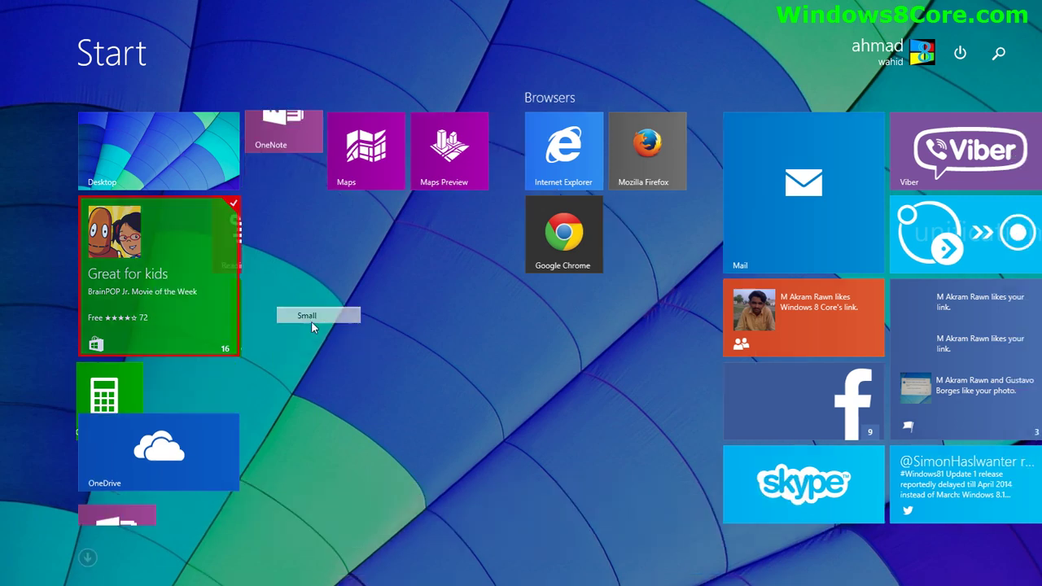
pyautogui.rightClick(98, 219)
pyautogui.moveTo(171, 267)
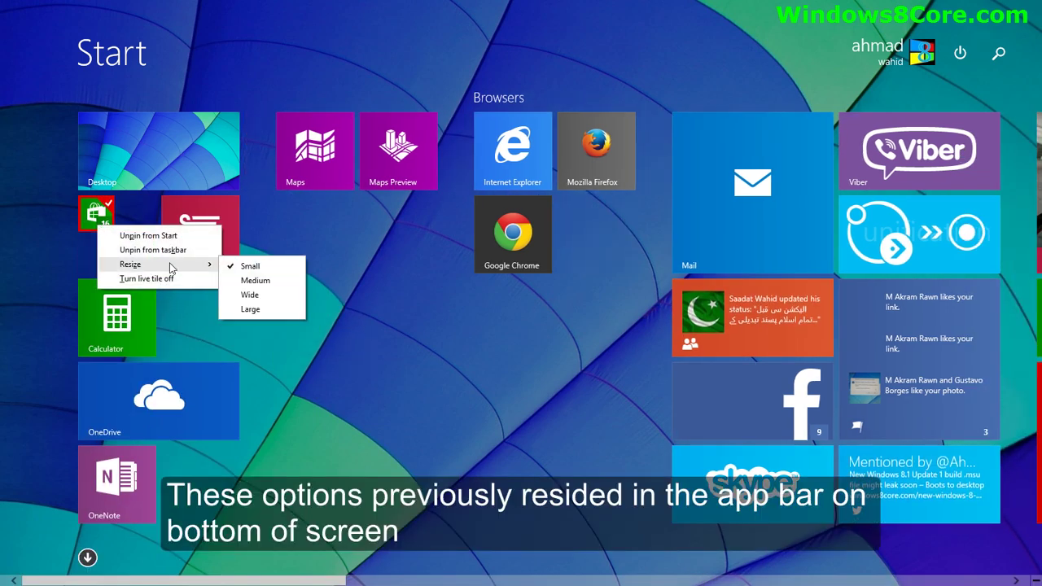
pyautogui.click(250, 310)
# - Turn the Store tile's live updates off and back on
pyautogui.rightClick(142, 251)
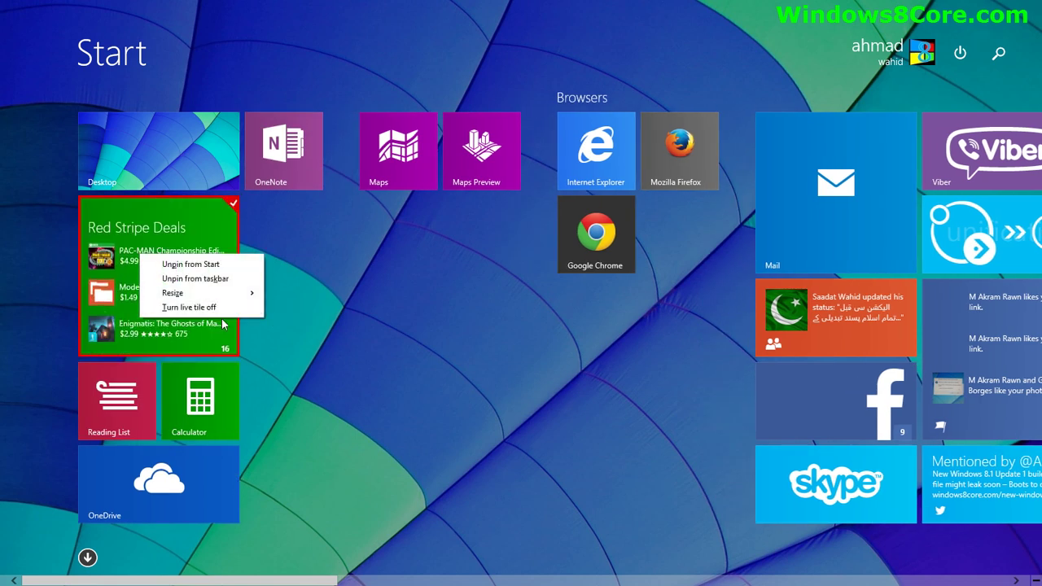
pyautogui.click(199, 307)
pyautogui.rightClick(163, 260)
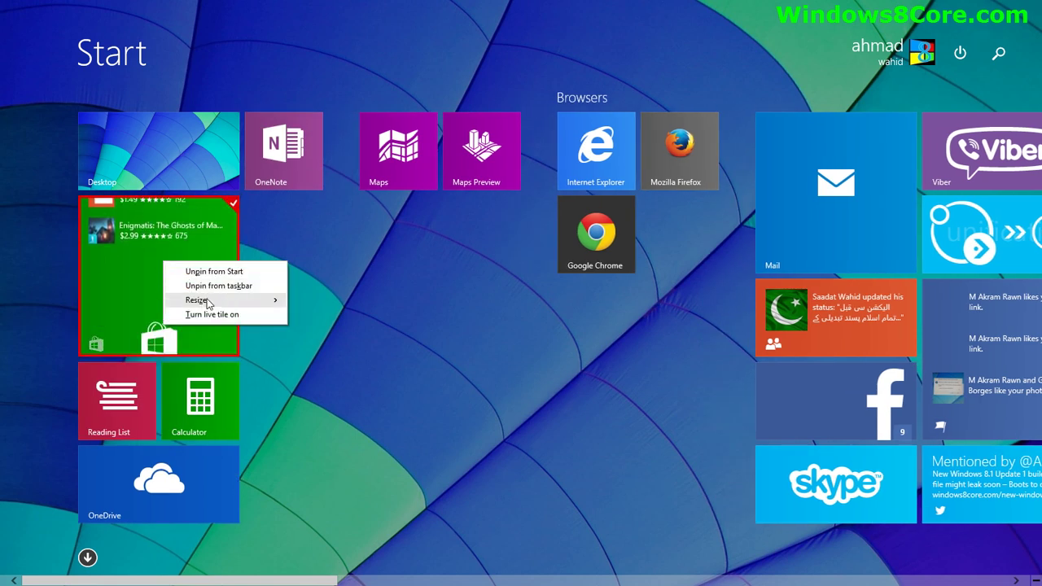
pyautogui.click(204, 312)
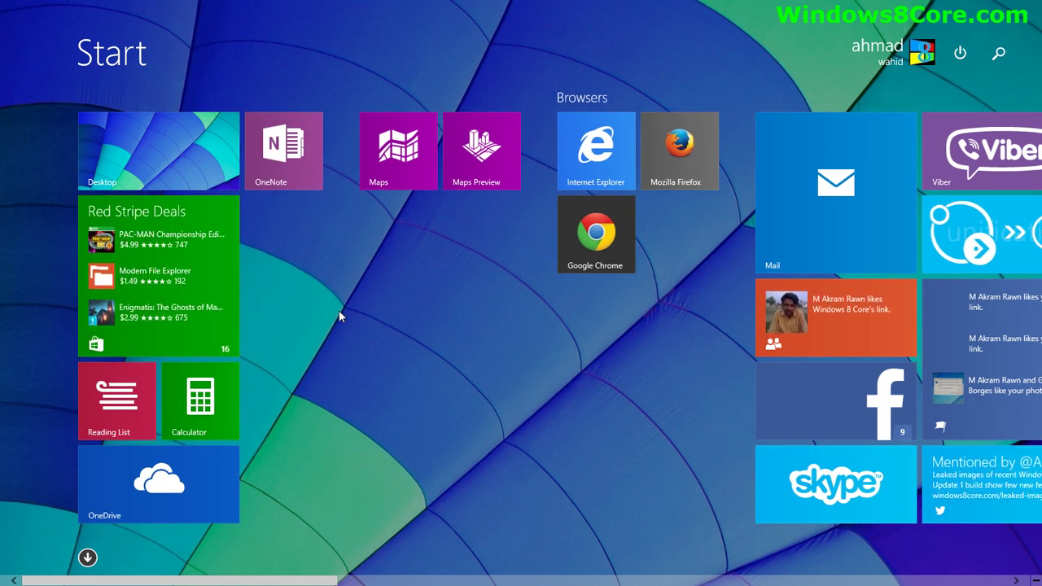
# - Look at the context options of the Store and Calculator tiles one after another and dismiss them
pyautogui.rightClick(210, 299)
pyautogui.rightClick(213, 413)
pyautogui.rightClick(192, 330)
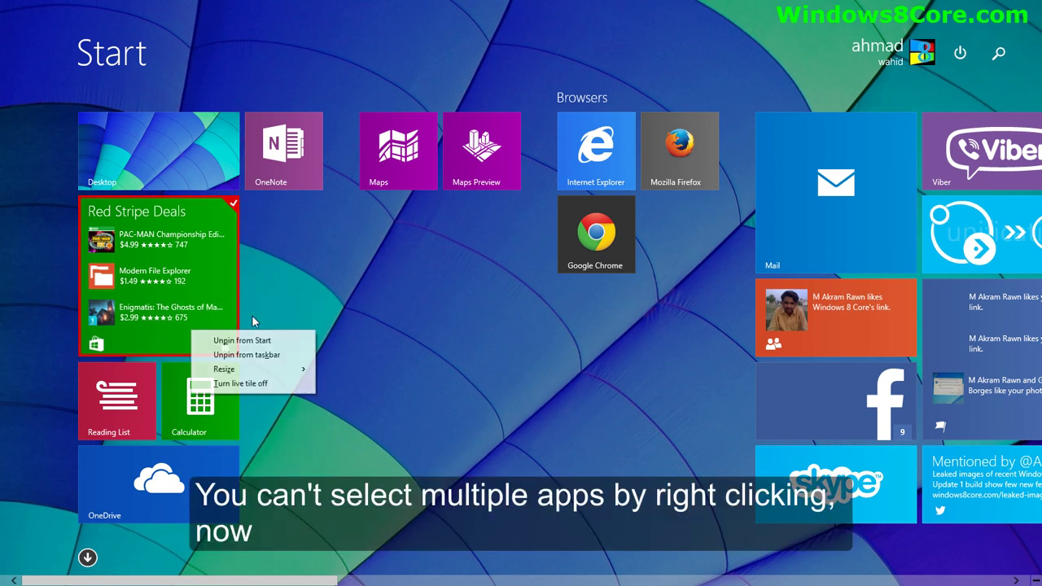
pyautogui.click(391, 306)
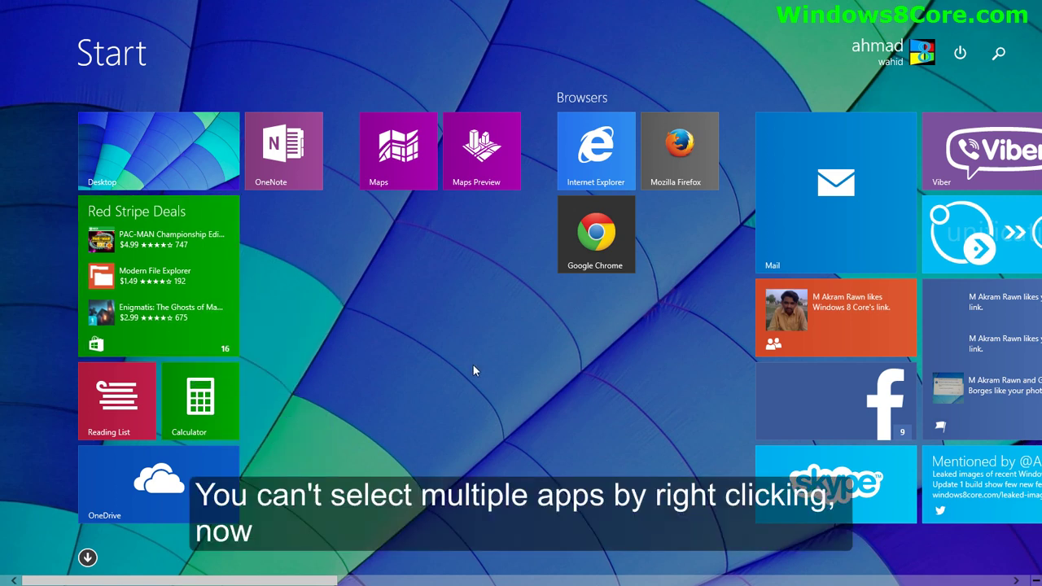
# - Select the Store, Reading List, Calculator and OneDrive tiles together and try to resize them as a group
pyautogui.keyDown('ctrl'); pyautogui.click(198, 280); pyautogui.keyUp('ctrl')
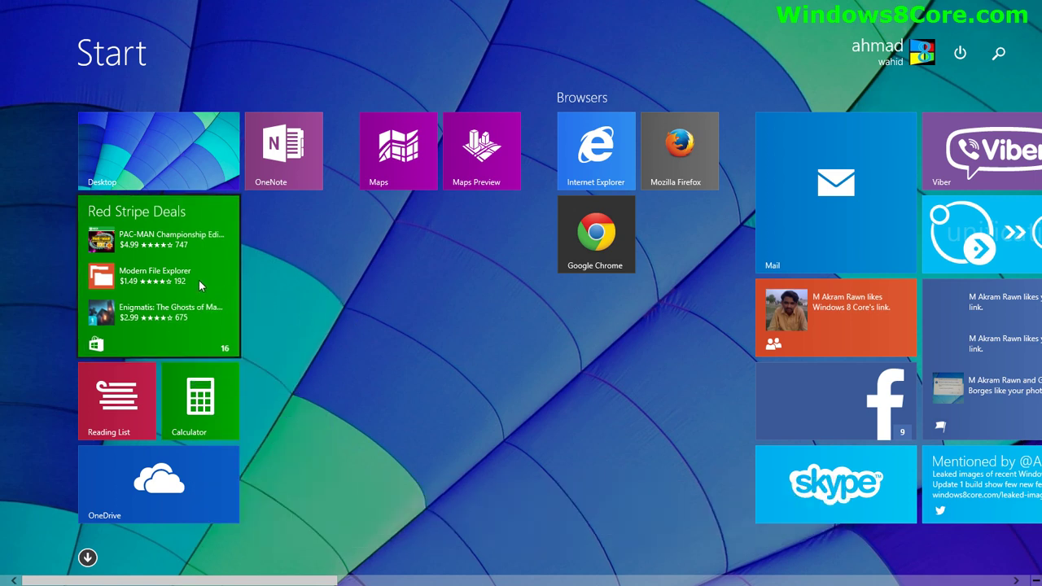
pyautogui.keyDown('ctrl'); pyautogui.rightClick(207, 378); pyautogui.keyUp('ctrl')
pyautogui.rightClick(196, 415)
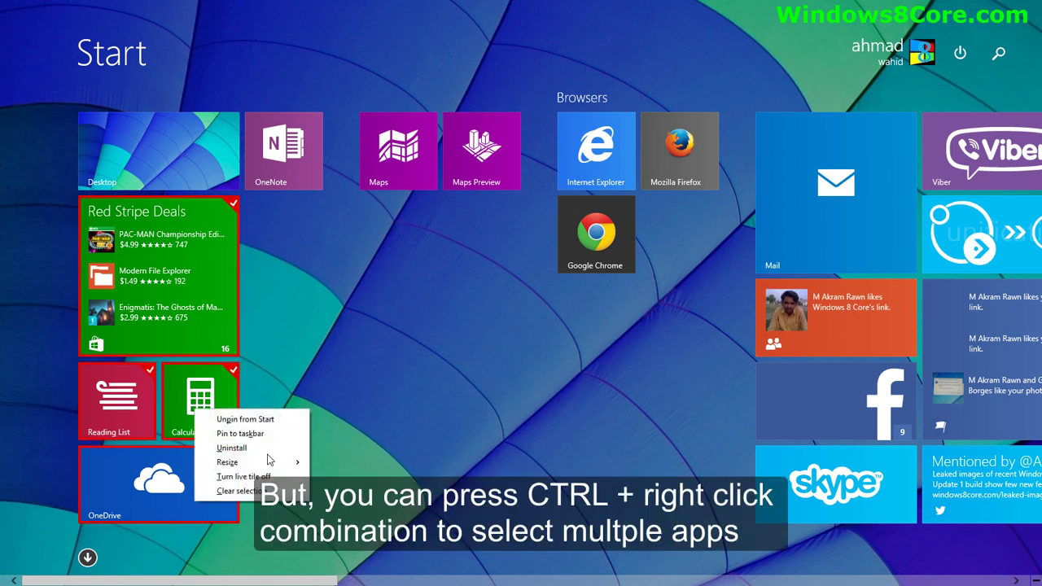
pyautogui.moveTo(243, 463)
pyautogui.click(351, 509)
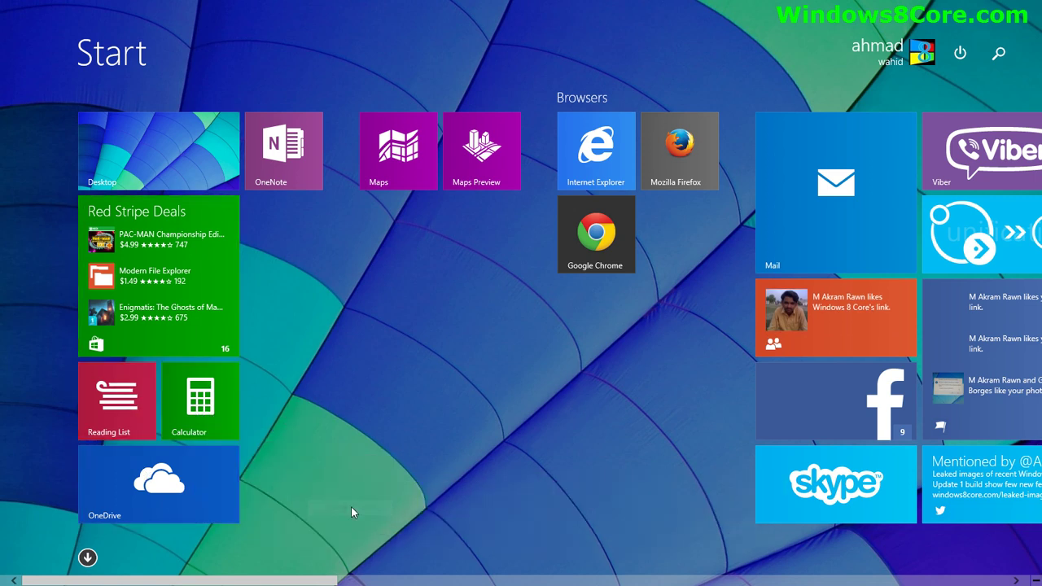
# - Select the Store, Reading List and Calculator tiles together and resize the selection to Wide
pyautogui.rightClick(153, 308)
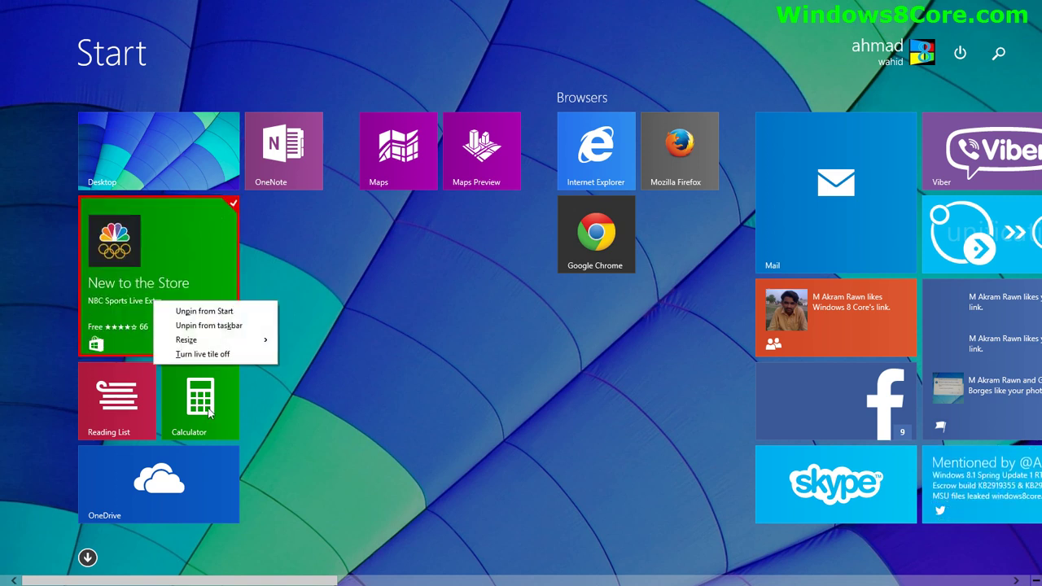
pyautogui.keyDown('ctrl'); pyautogui.rightClick(153, 402); pyautogui.keyUp('ctrl')
pyautogui.keyDown('ctrl'); pyautogui.click(203, 375); pyautogui.keyUp('ctrl')
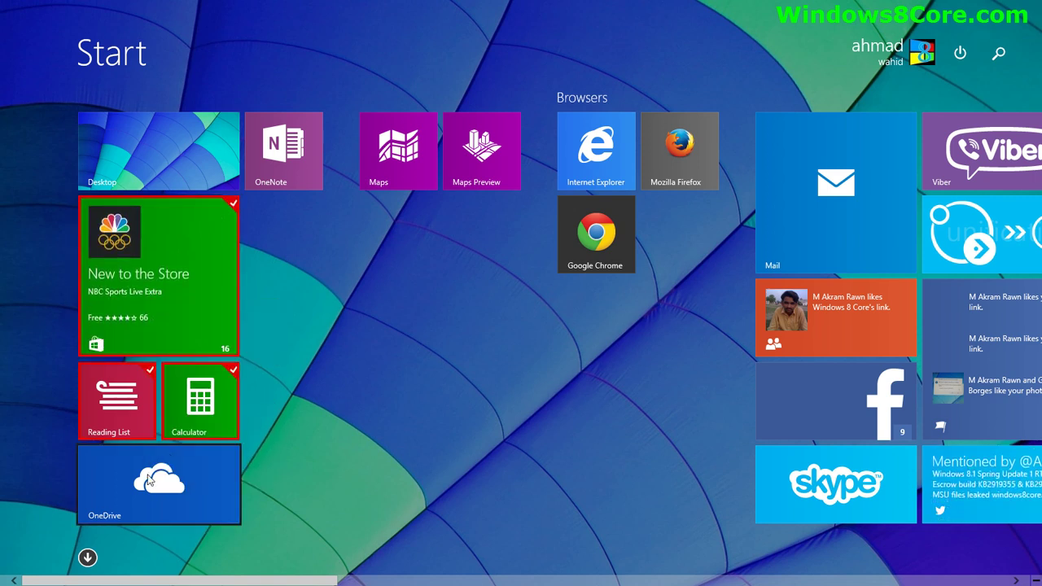
pyautogui.rightClick(218, 411)
pyautogui.moveTo(274, 461)
pyautogui.click(370, 491)
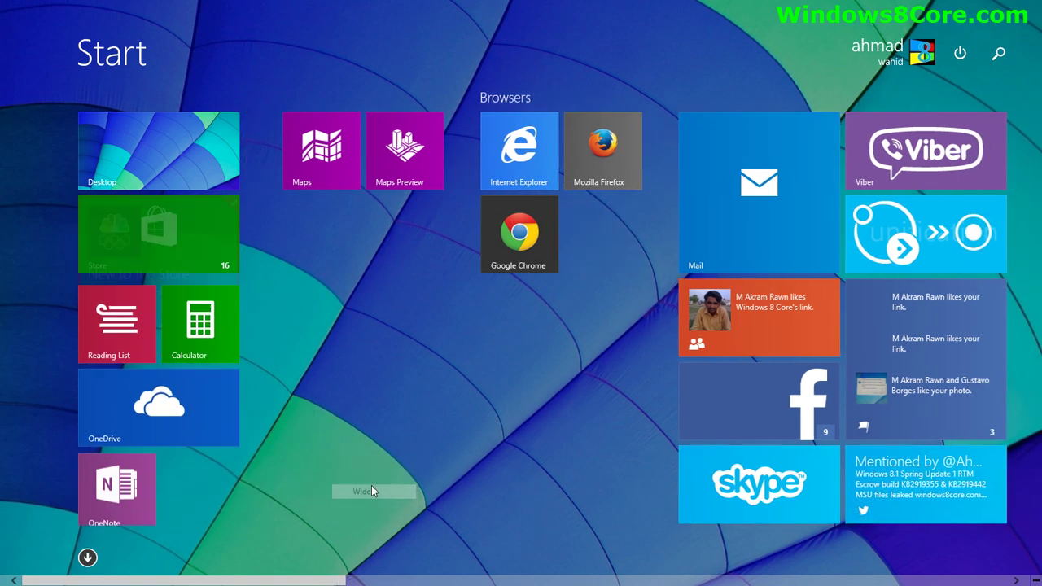
# - Resize the Store tile to Large
pyautogui.rightClick(105, 244)
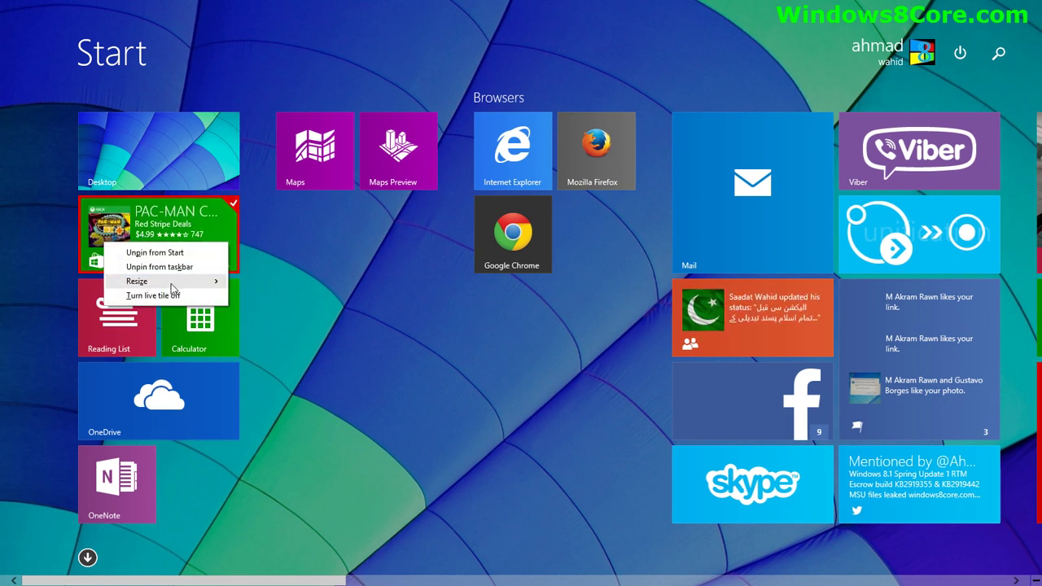
pyautogui.moveTo(174, 285)
pyautogui.click(271, 334)
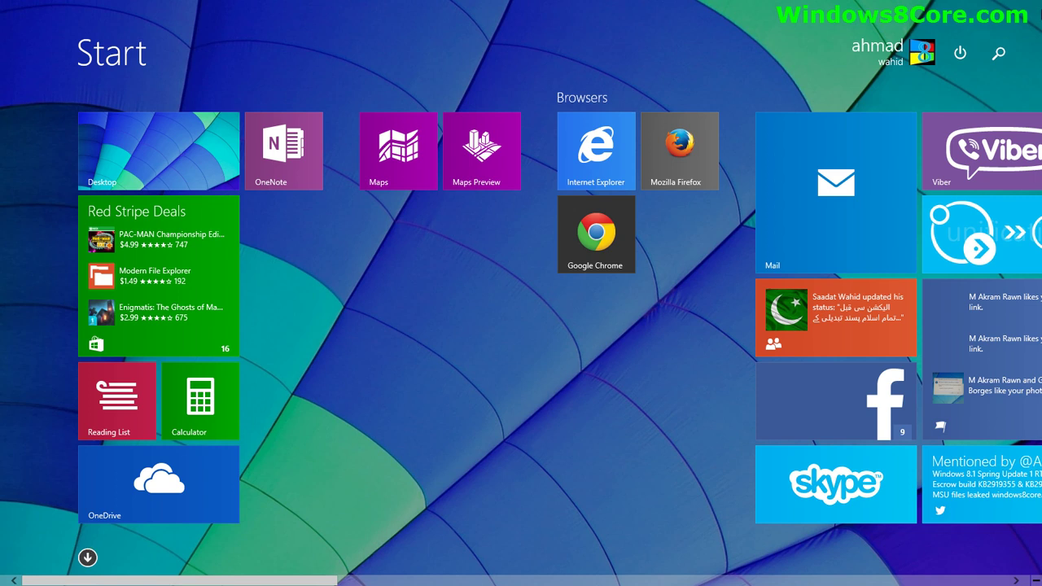
# - Open PC settings from the Start screen and follow its link to the desktop Control Panel
pyautogui.moveTo(1038, 4)
pyautogui.click(1013, 418)
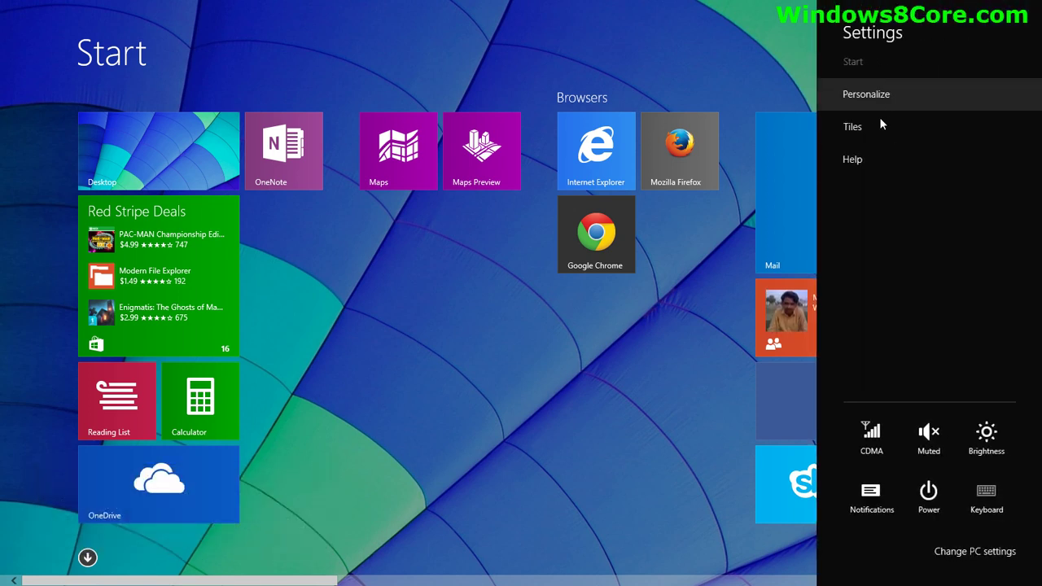
pyautogui.click(1006, 562)
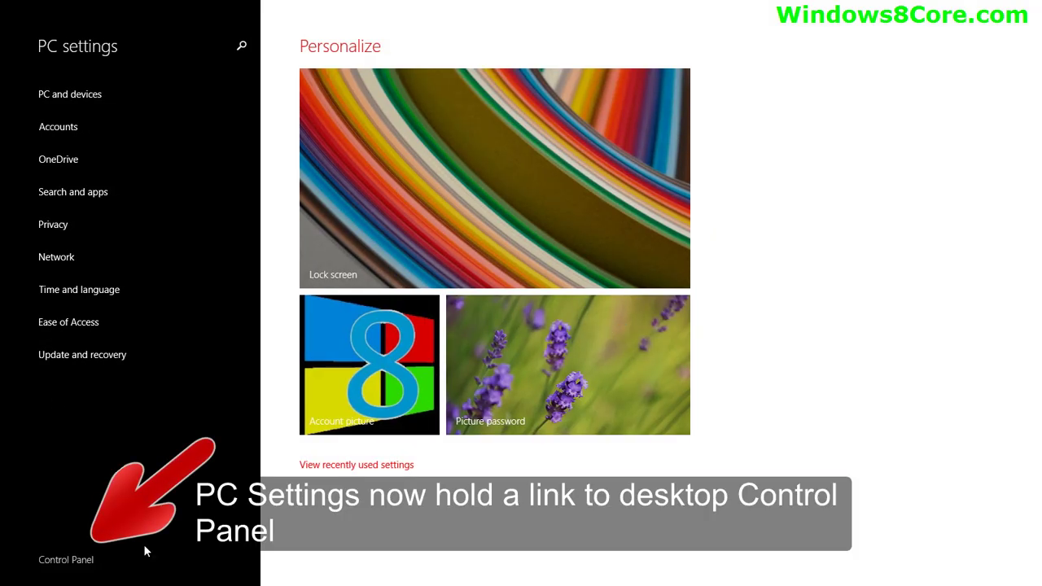
pyautogui.click(52, 562)
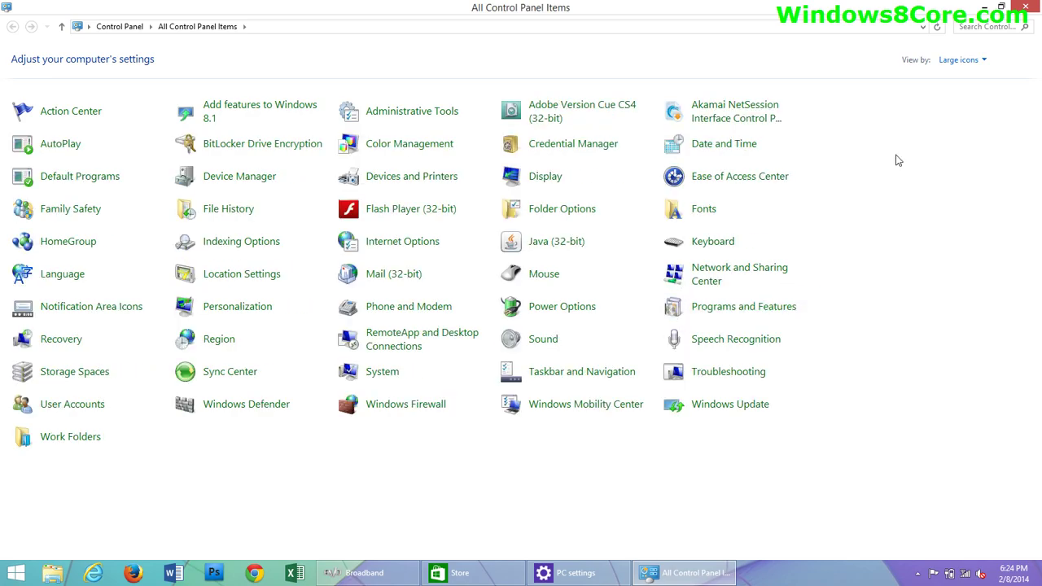
# - Close the Control Panel window and switch back to the PC settings app
pyautogui.click(1022, 6)
pyautogui.moveTo(4, 5)
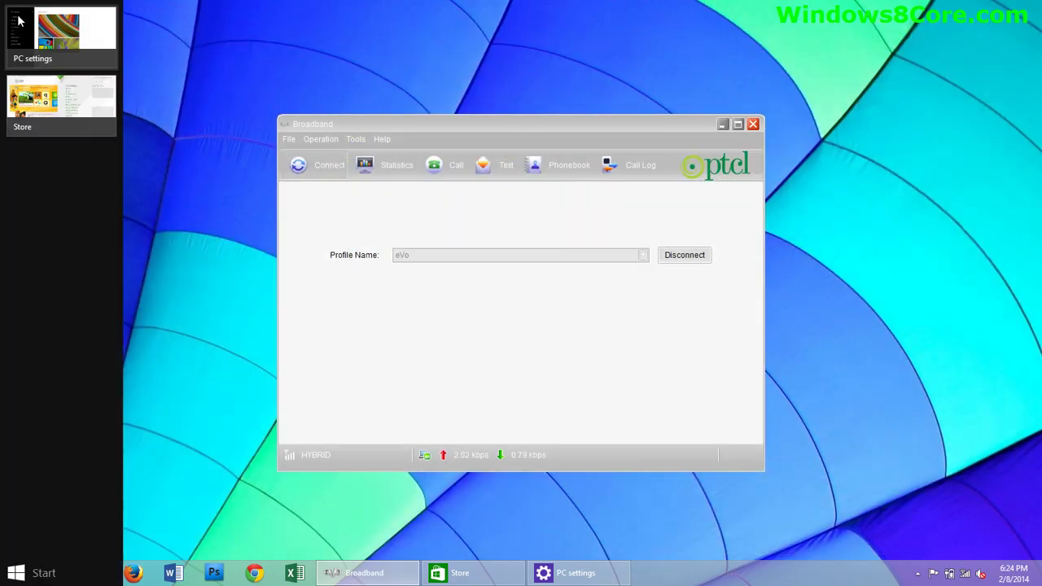
pyautogui.click(61, 34)
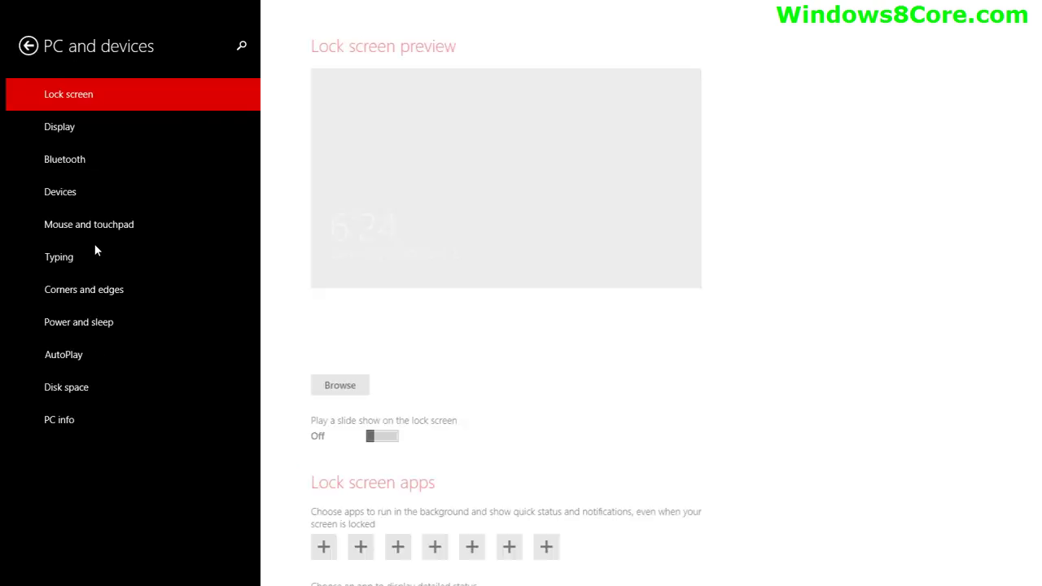
# - View the Disk space and PC info pages under PC and devices
pyautogui.click(65, 390)
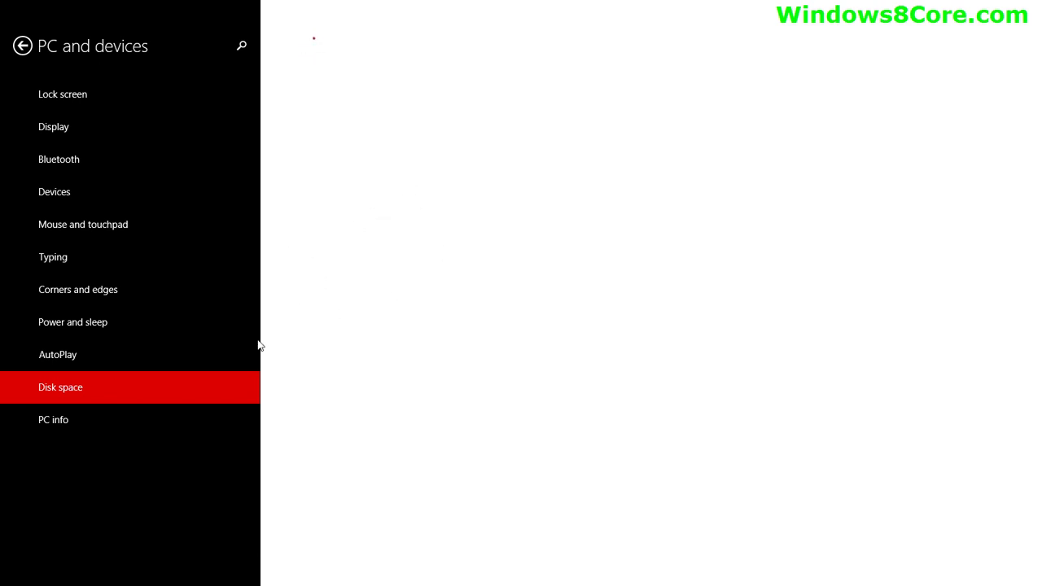
pyautogui.click(71, 430)
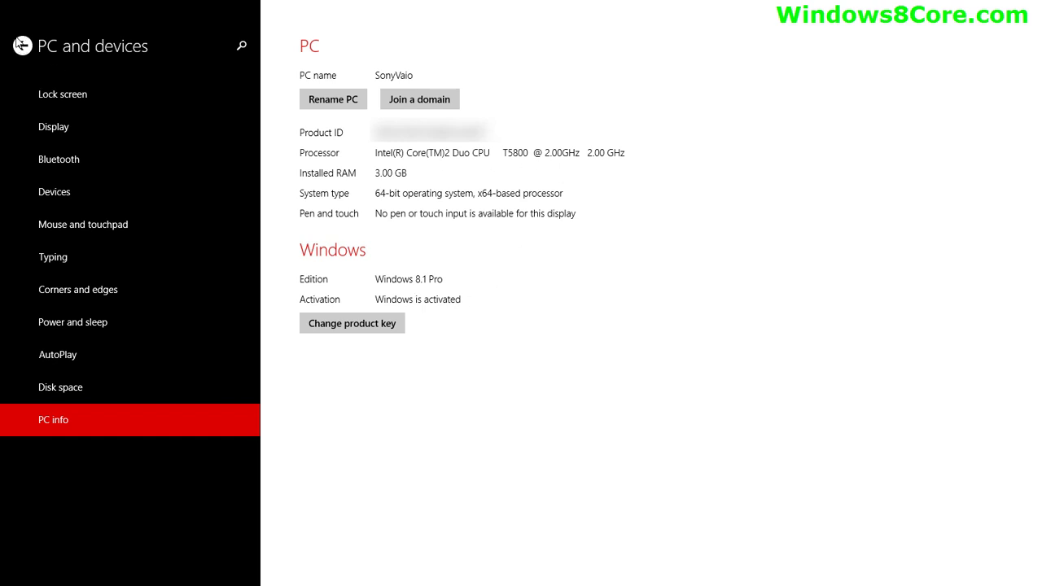
# - Leave PC and devices and view the OneDrive file storage page in PC settings
pyautogui.click(22, 46)
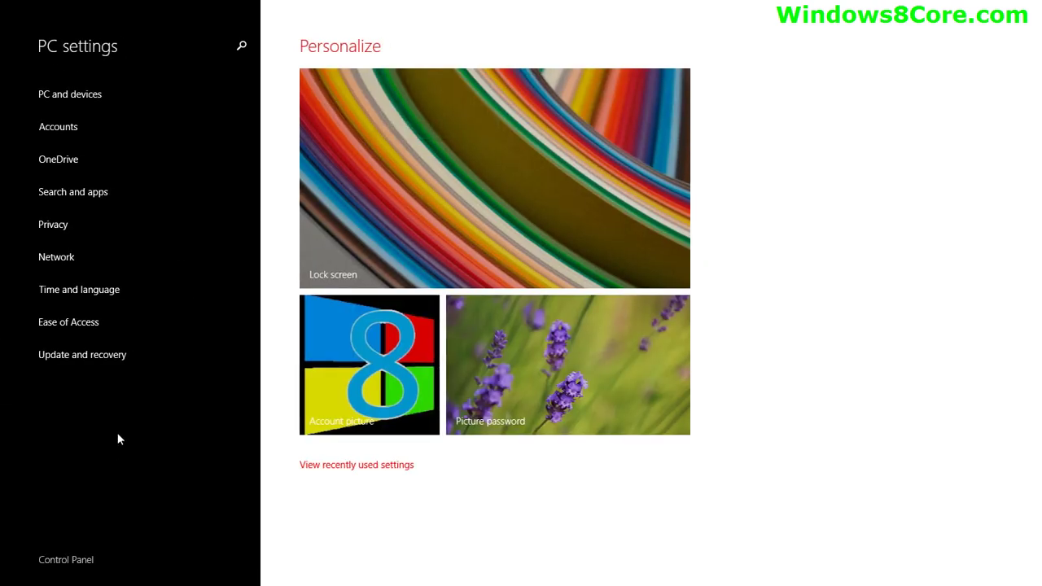
pyautogui.click(100, 161)
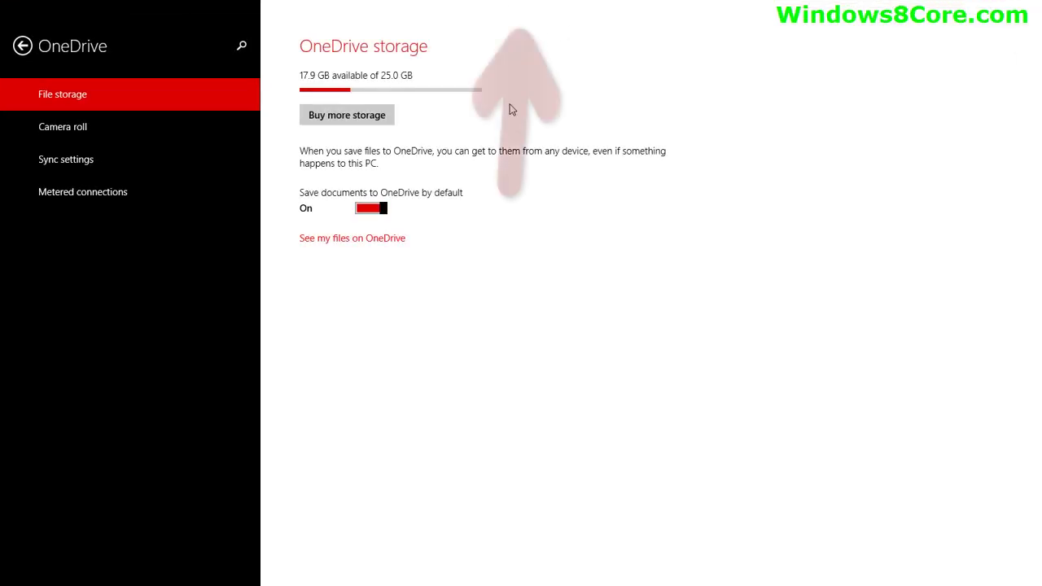
# - Minimize the PC settings app and restore it from the desktop taskbar
pyautogui.moveTo(512, 4)
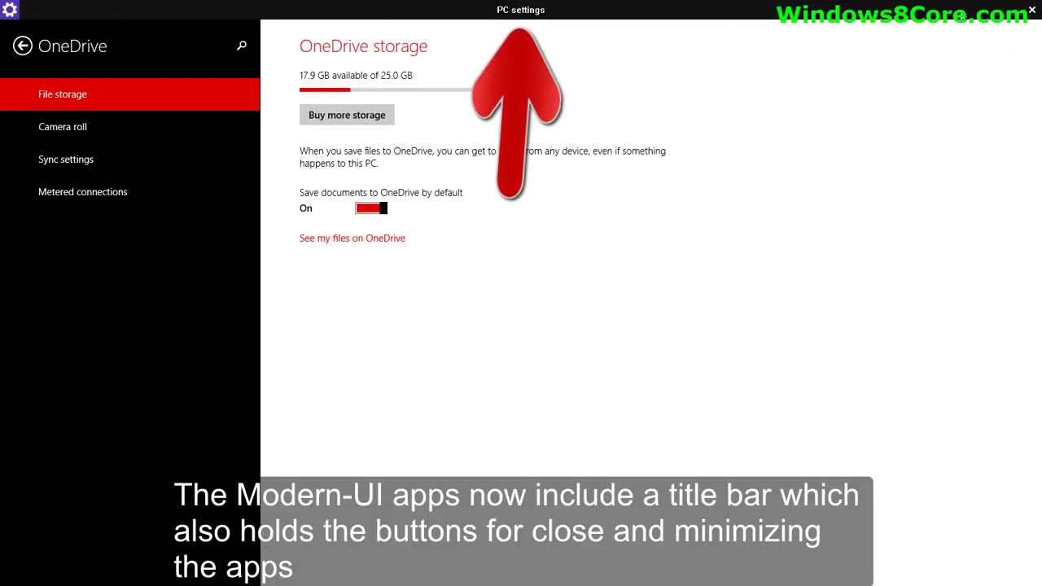
pyautogui.click(1014, 10)
pyautogui.moveTo(604, 567); pyautogui.dragTo(557, 578)
pyautogui.click(557, 575)
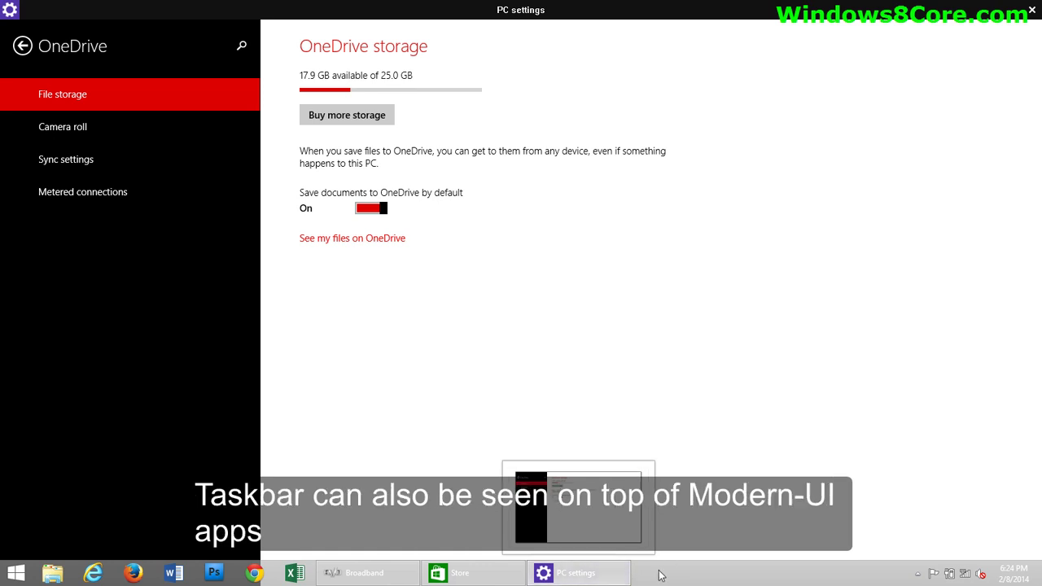
# - Use the taskbar over the open apps to switch to the Store and back to PC settings
pyautogui.click(469, 514)
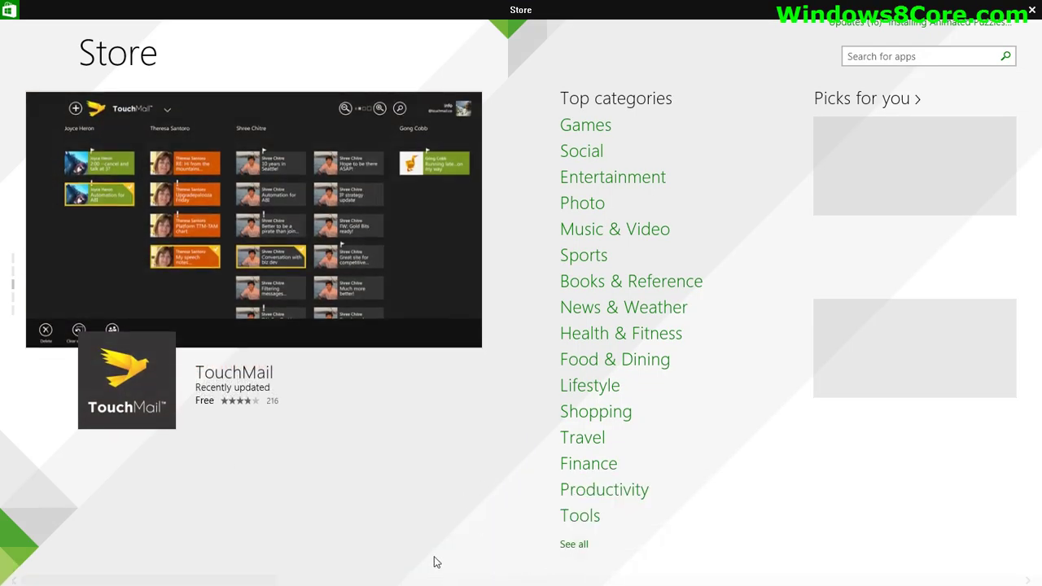
pyautogui.press('super+t')
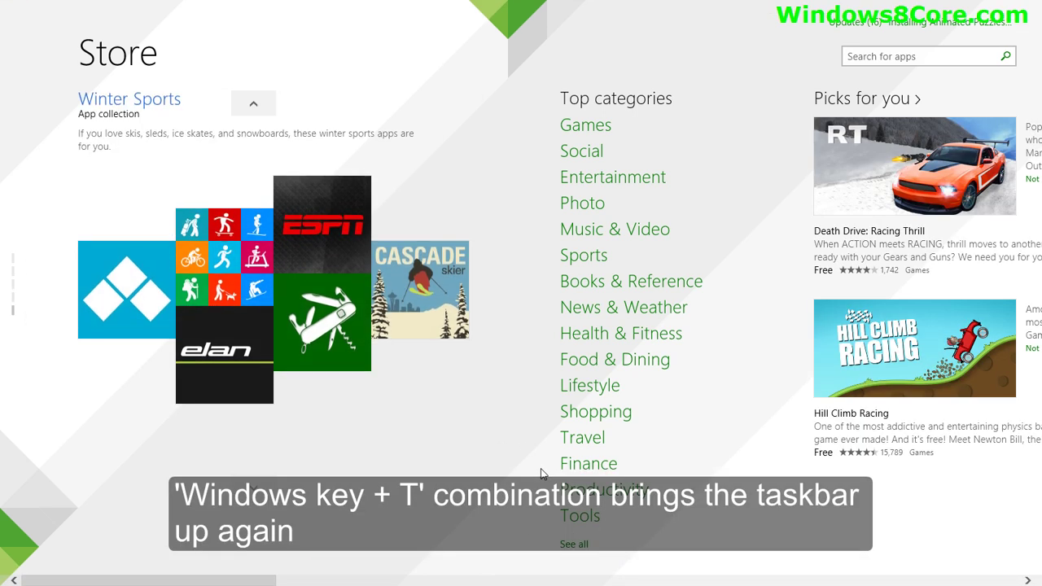
pyautogui.press('super+t')
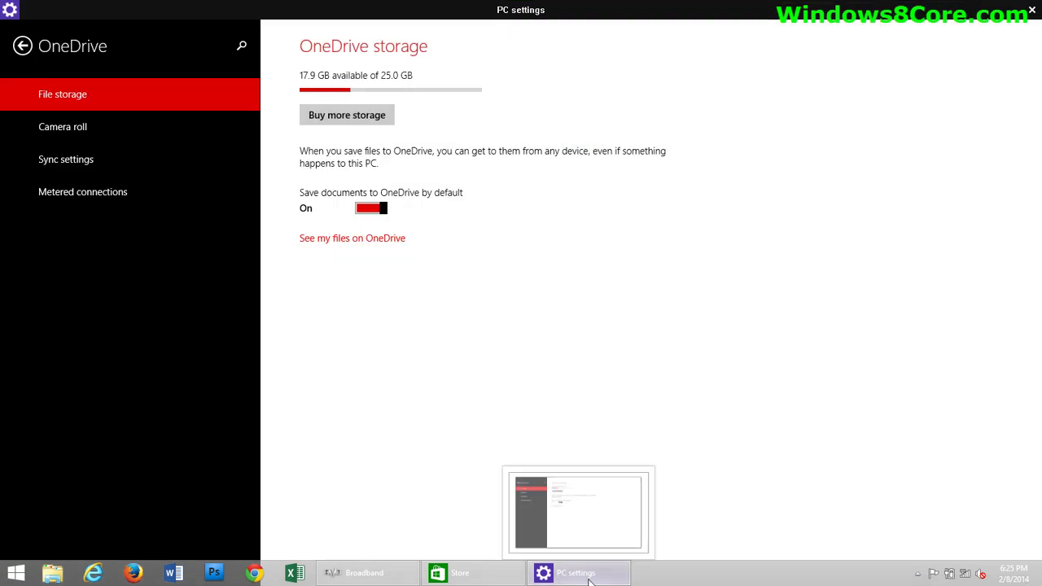
pyautogui.click(521, 538)
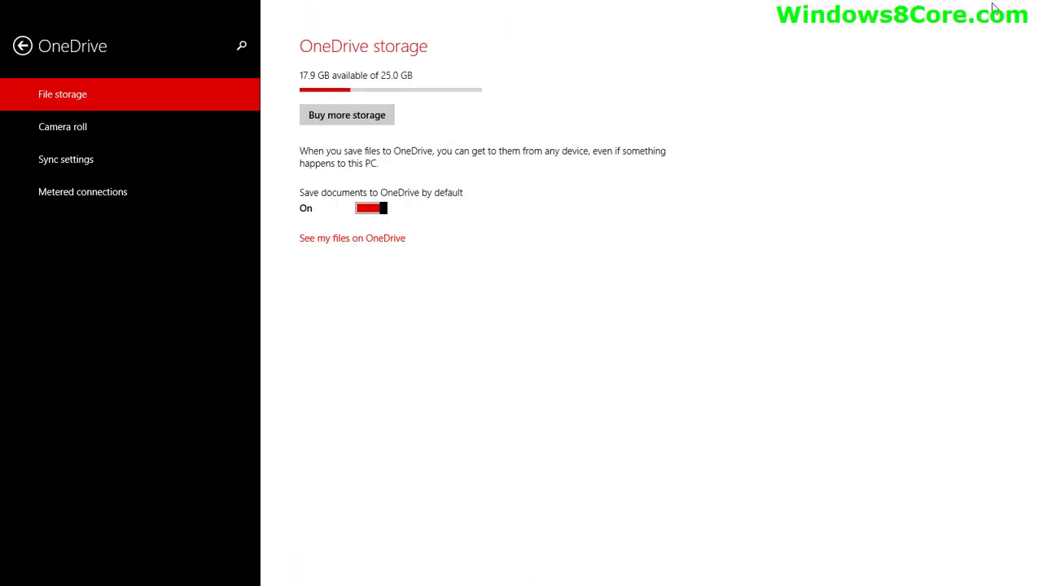
# - Close the PC settings app and the Store app
pyautogui.moveTo(538, 7)
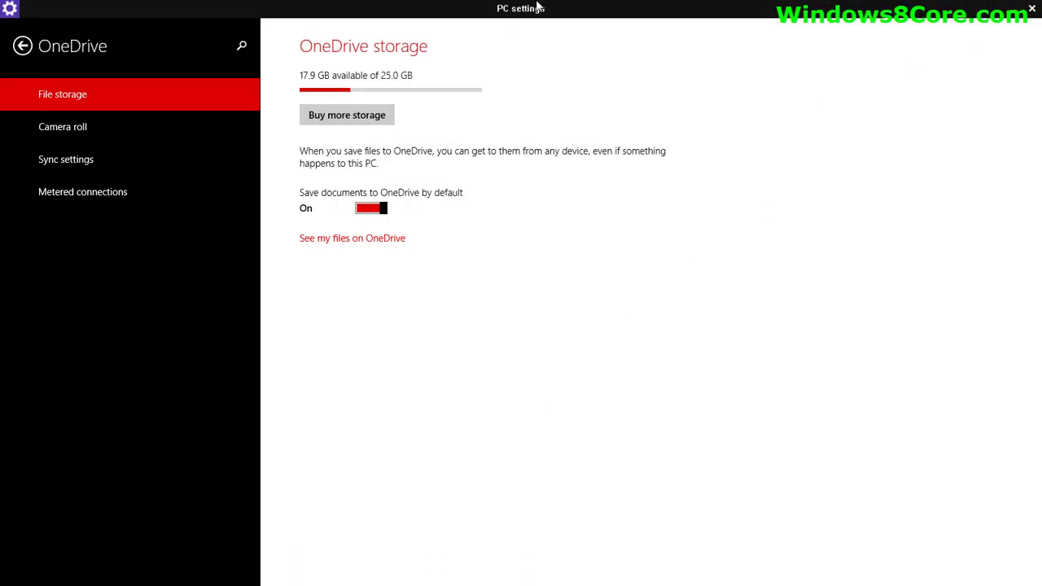
pyautogui.click(1032, 10)
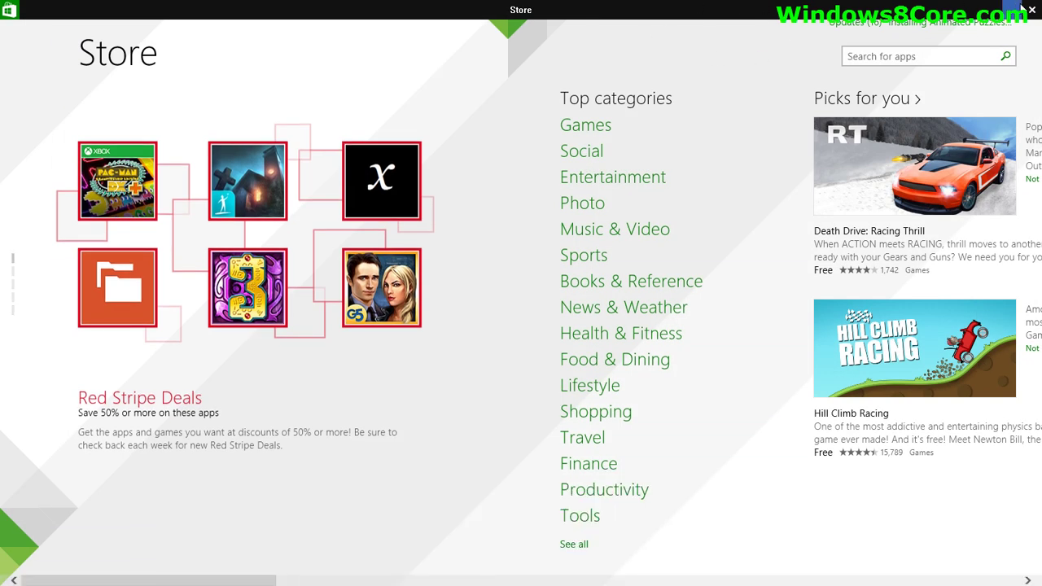
pyautogui.click(1031, 10)
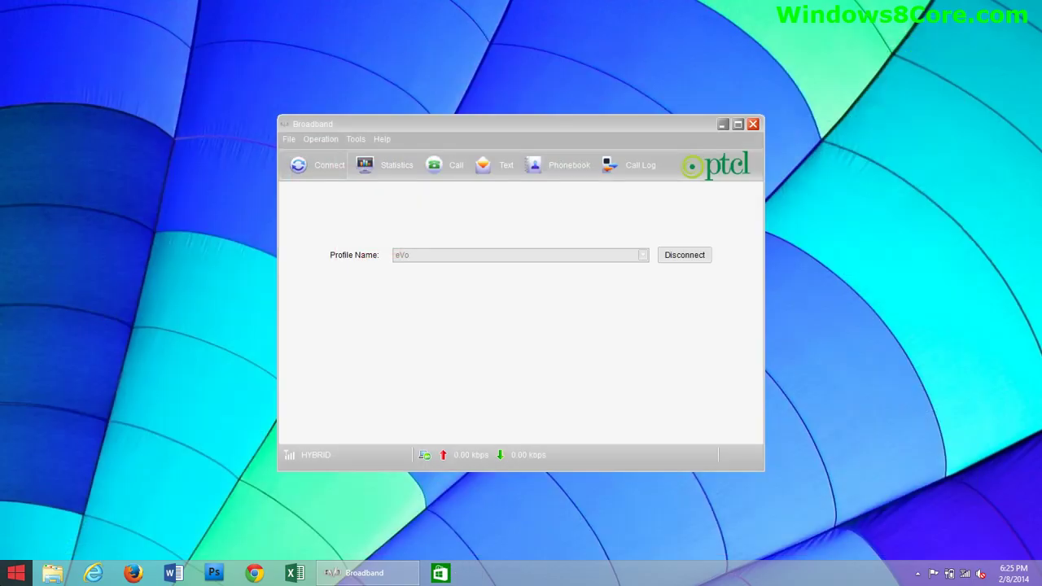
# - Open the OneDrive app from the Start screen to view its files, and switch back to the desktop
pyautogui.press('super')
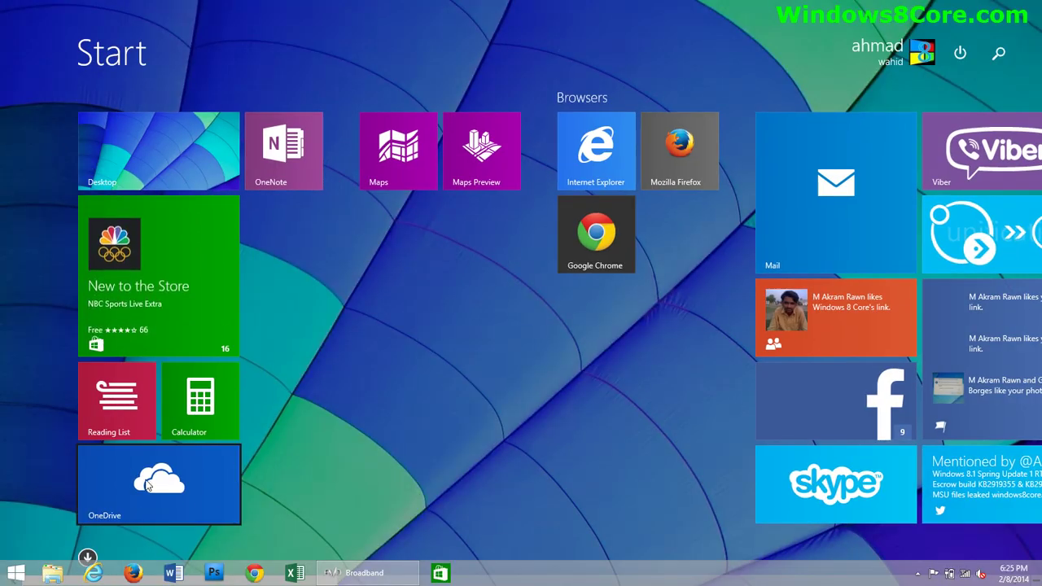
pyautogui.click(118, 509)
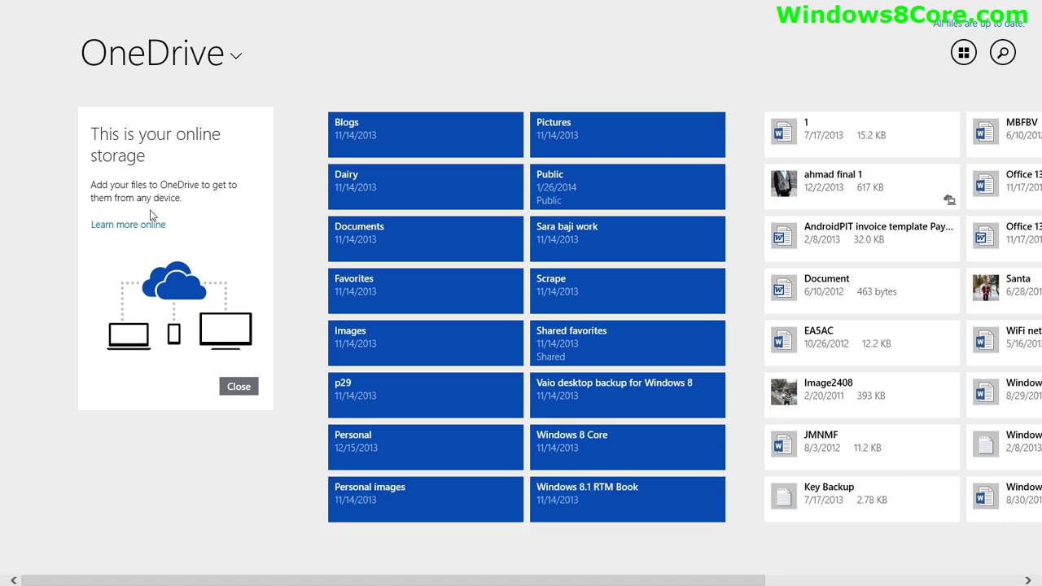
pyautogui.hotkey('alt', 'Tab')
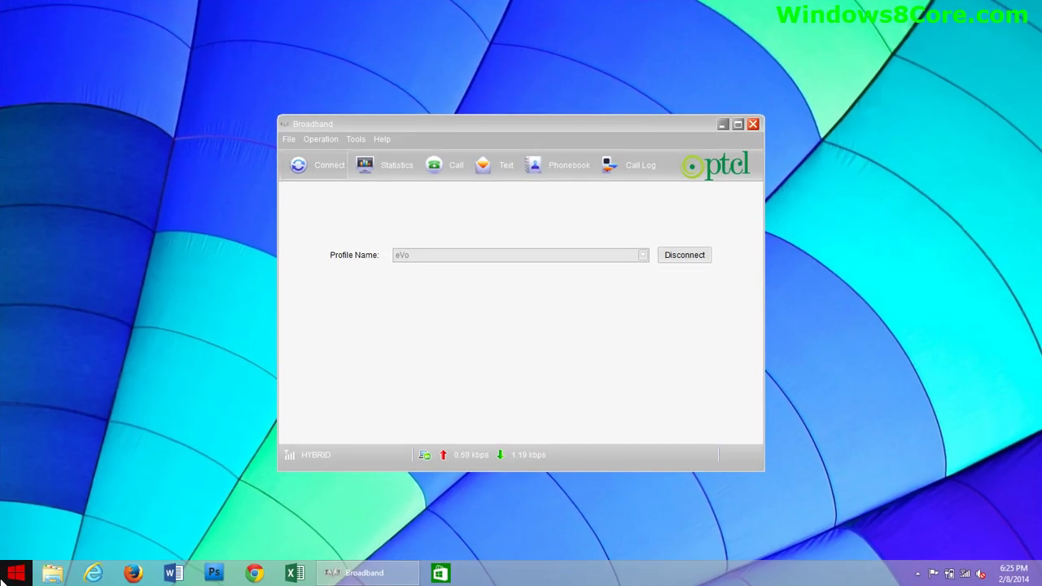
# - Search everywhere for "windows 8 core" from the Start screen and dismiss the search
pyautogui.press('super')
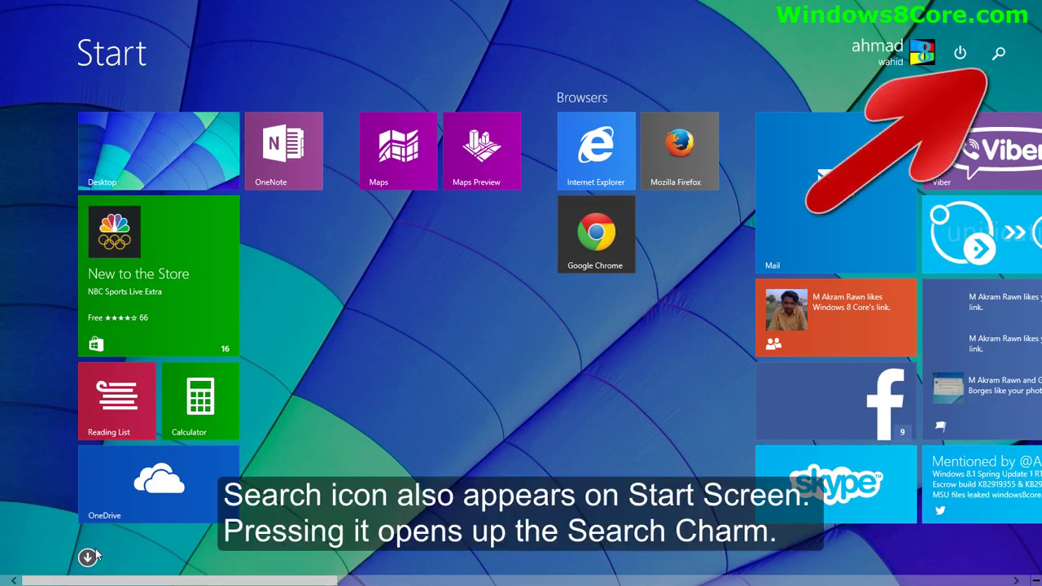
pyautogui.click(999, 52)
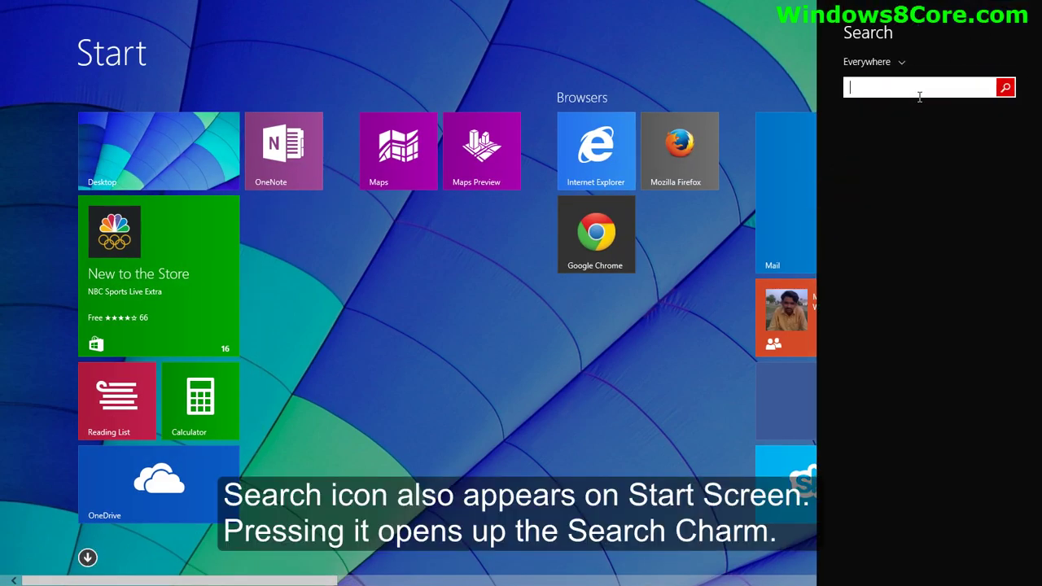
pyautogui.write('windows')
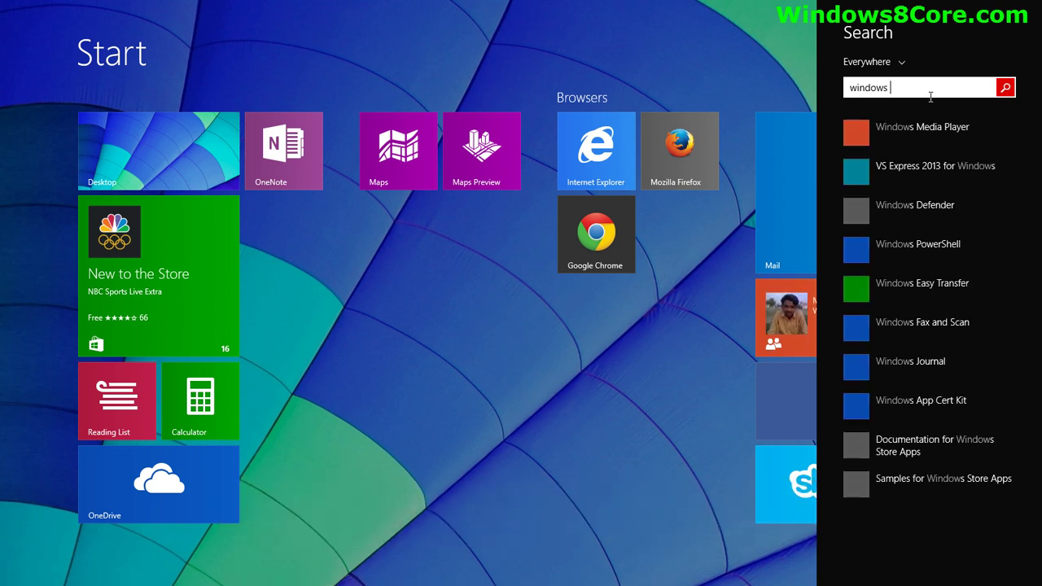
pyautogui.write(' 8 core')
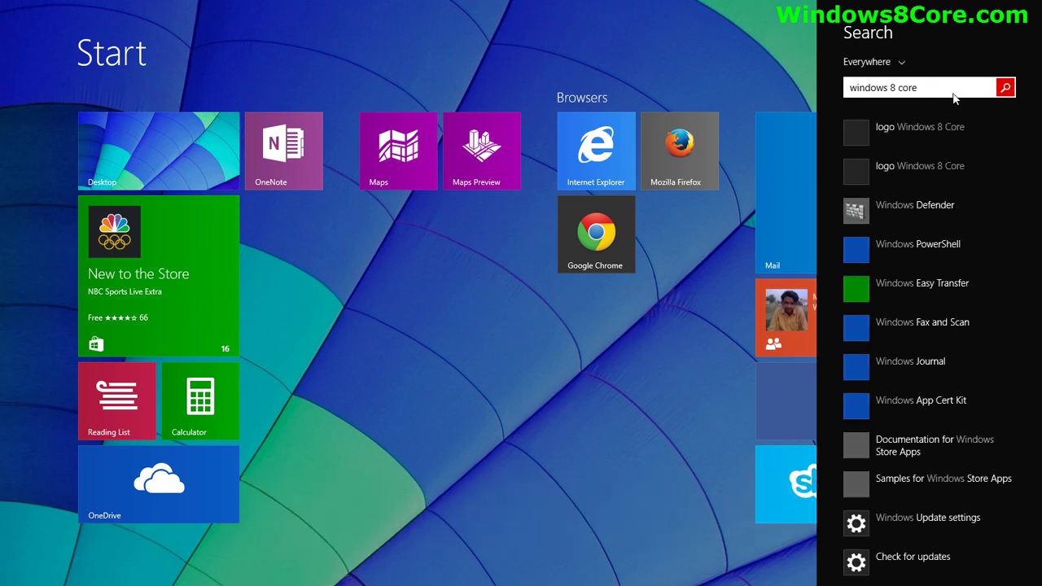
pyautogui.click(580, 420)
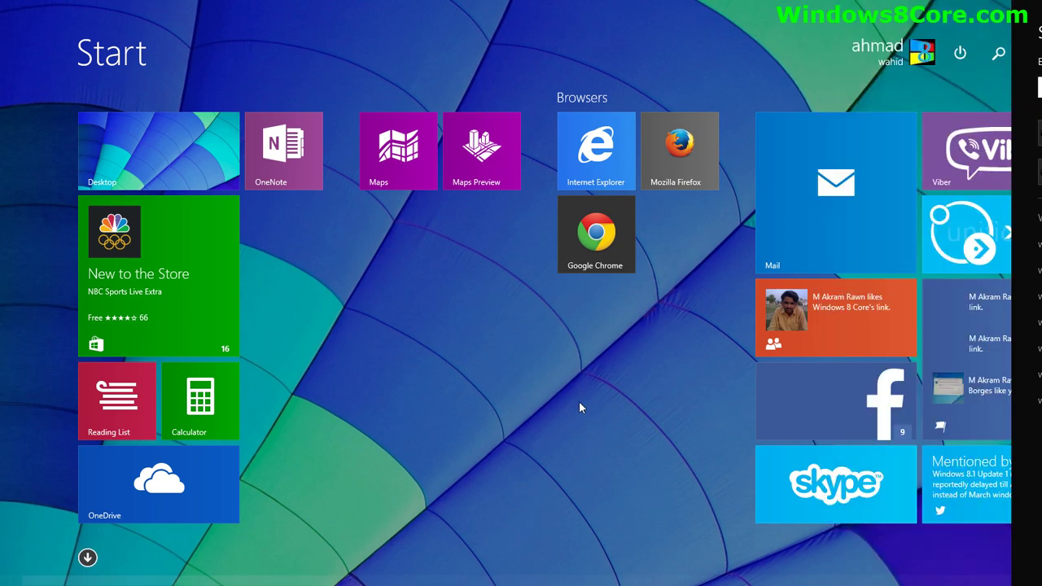
# - Open the Apps view and view it sorted by name, by date installed, by most used and by category
pyautogui.click(86, 553)
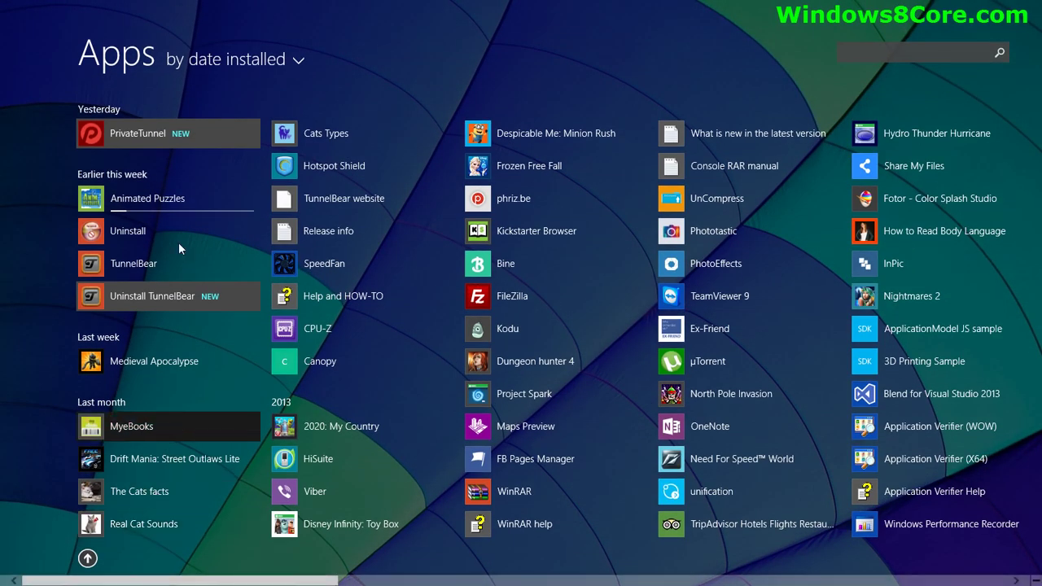
pyautogui.click(219, 65)
pyautogui.click(200, 68)
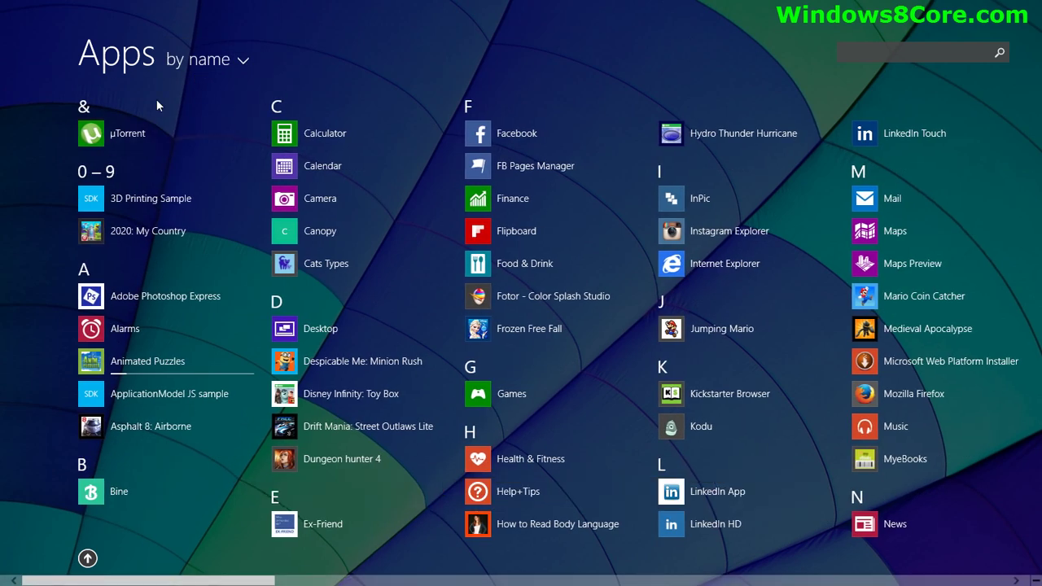
pyautogui.click(194, 58)
pyautogui.click(235, 104)
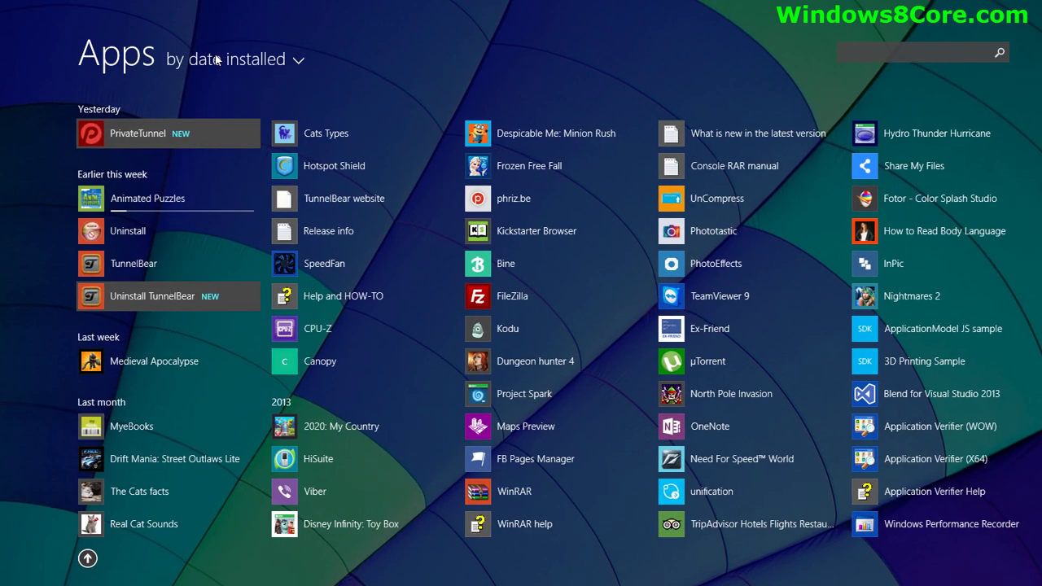
pyautogui.click(215, 58)
pyautogui.click(216, 136)
pyautogui.click(225, 66)
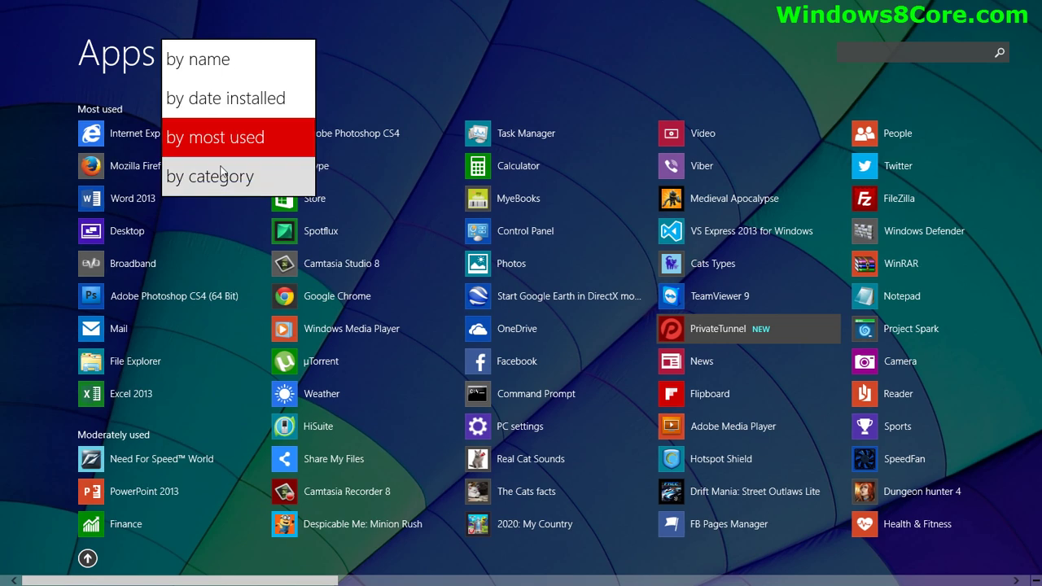
pyautogui.click(221, 174)
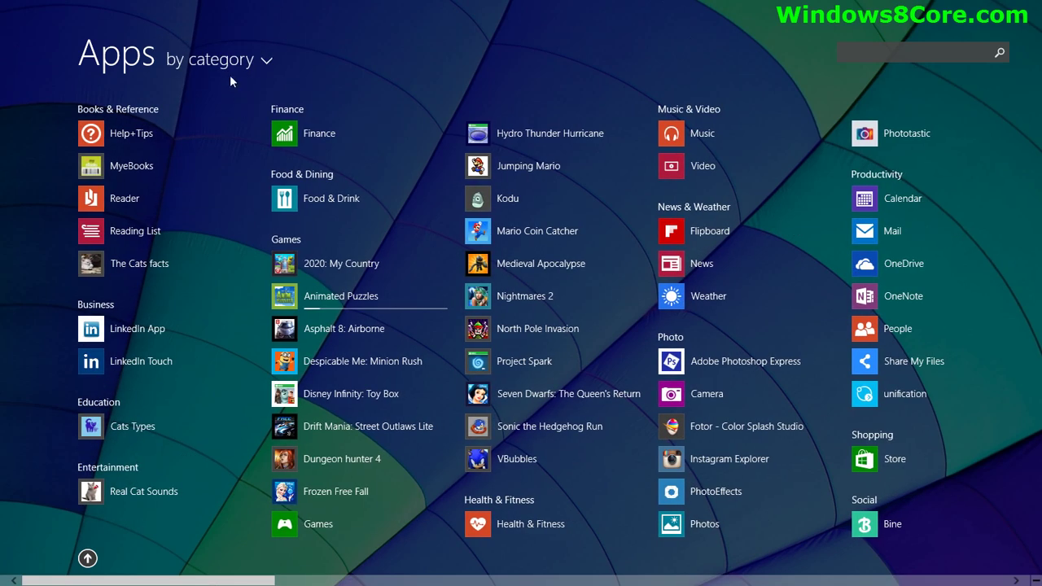
# - Sort the apps by date installed and view the available options for PrivateTunnel without choosing one
pyautogui.click(218, 61)
pyautogui.click(236, 106)
pyautogui.rightClick(143, 135)
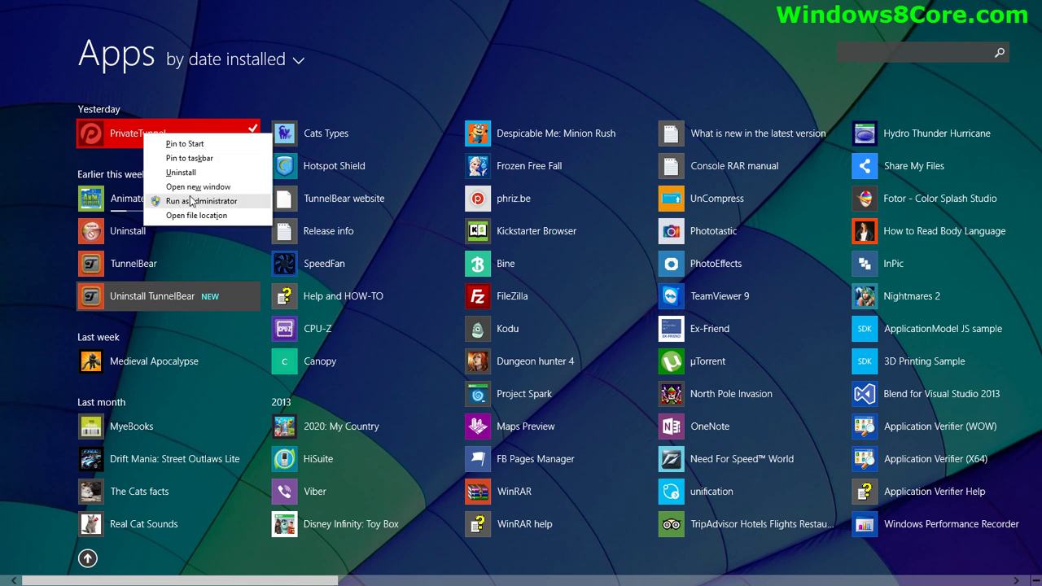
pyautogui.click(123, 226)
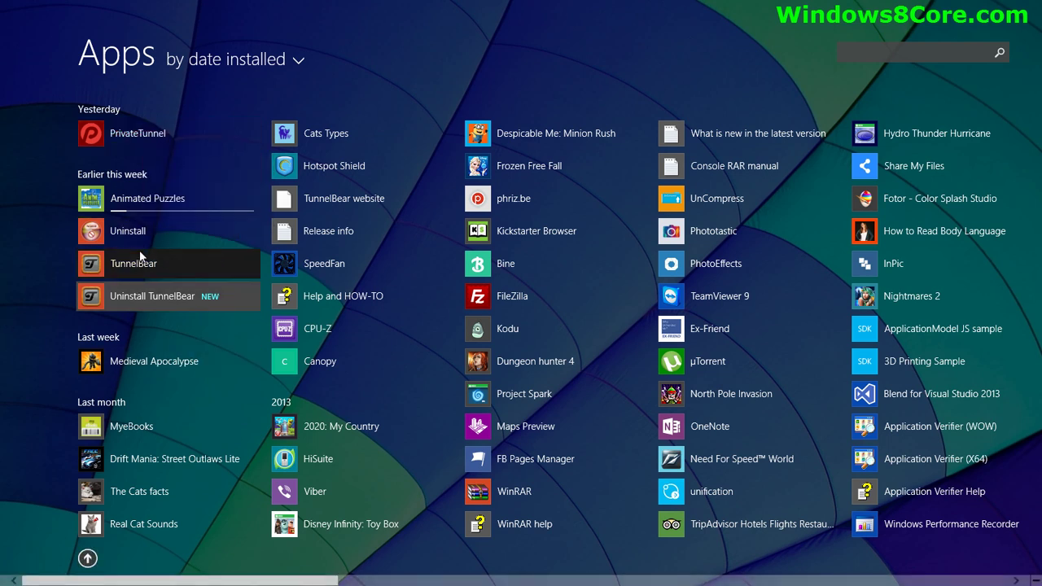
# - Pin Animated Puzzles to the Start screen and move its tile directly below the Medieval Apocalypse tile
pyautogui.rightClick(152, 206)
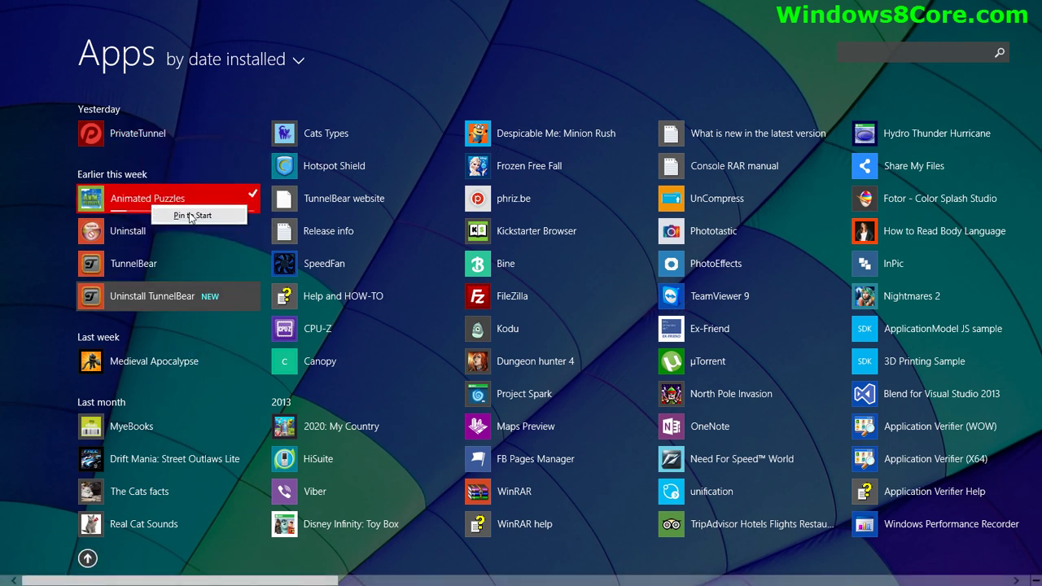
pyautogui.click(190, 218)
pyautogui.press('super')
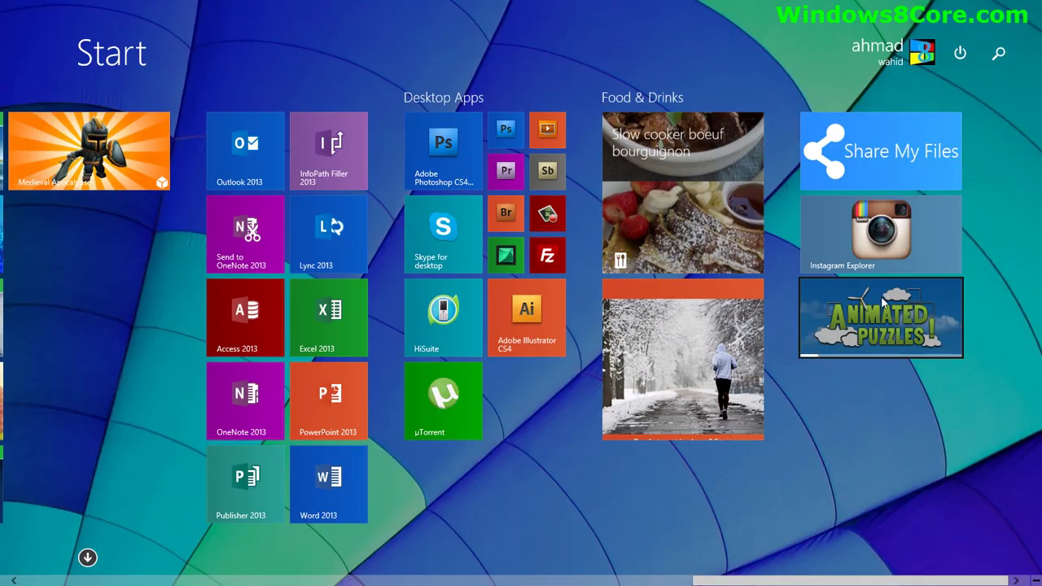
pyautogui.moveTo(884, 301); pyautogui.dragTo(244, 252)
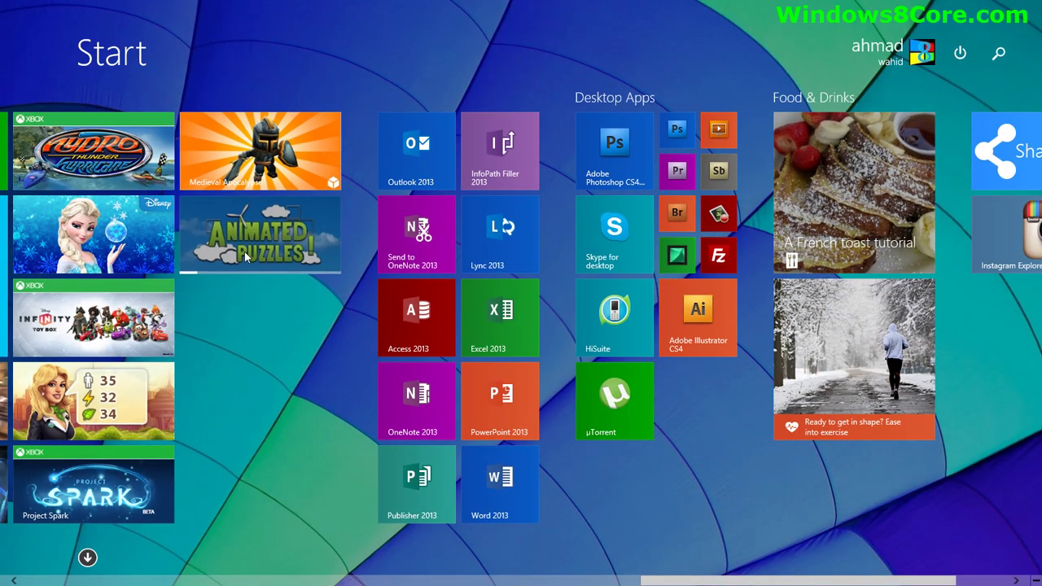
# - Turn on showing more apps in the Apps view through the Tiles settings and sort the apps by name
pyautogui.click(87, 558)
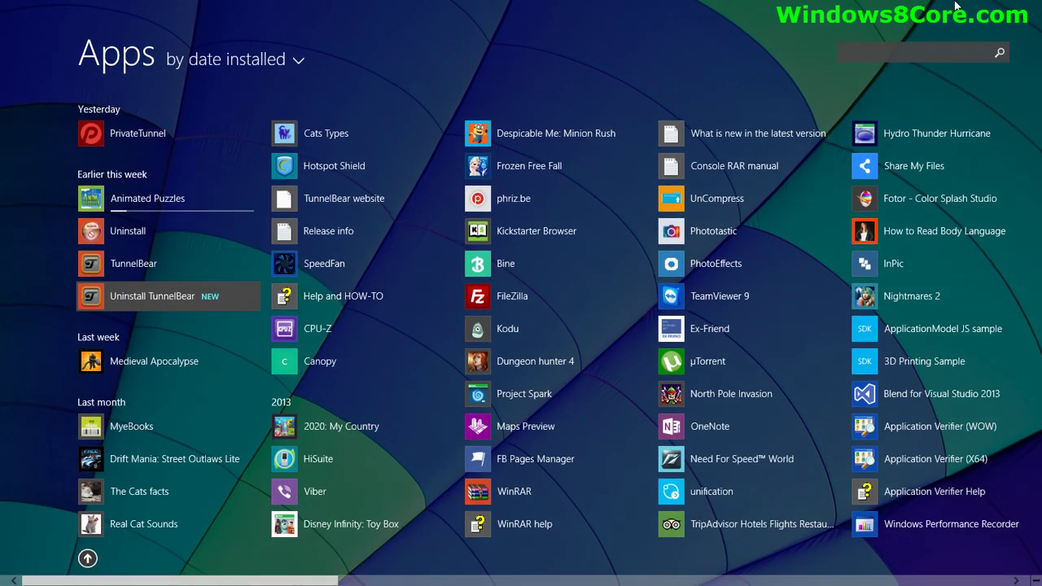
pyautogui.moveTo(1040, 297)
pyautogui.click(1014, 424)
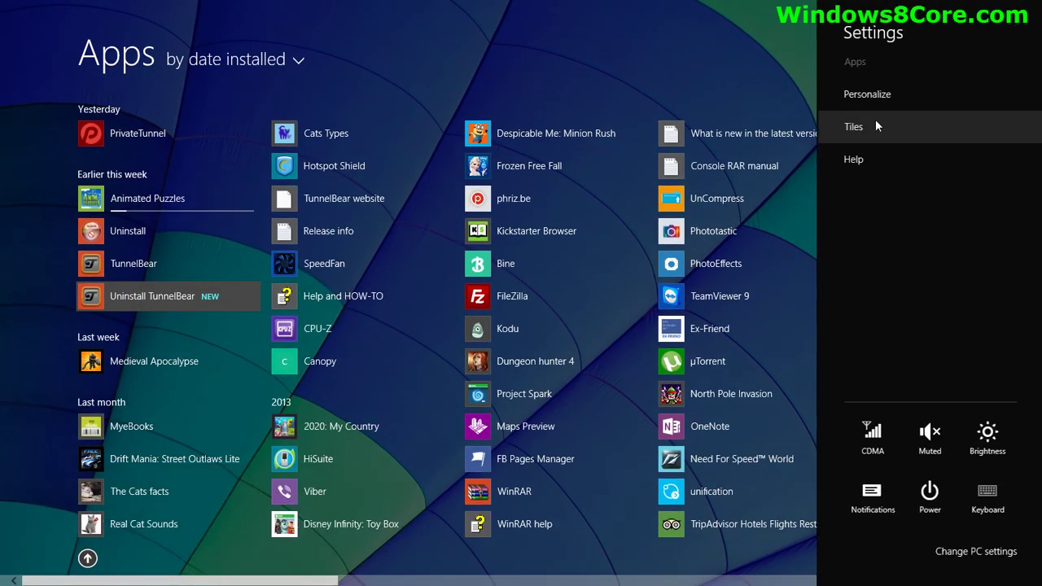
pyautogui.click(902, 126)
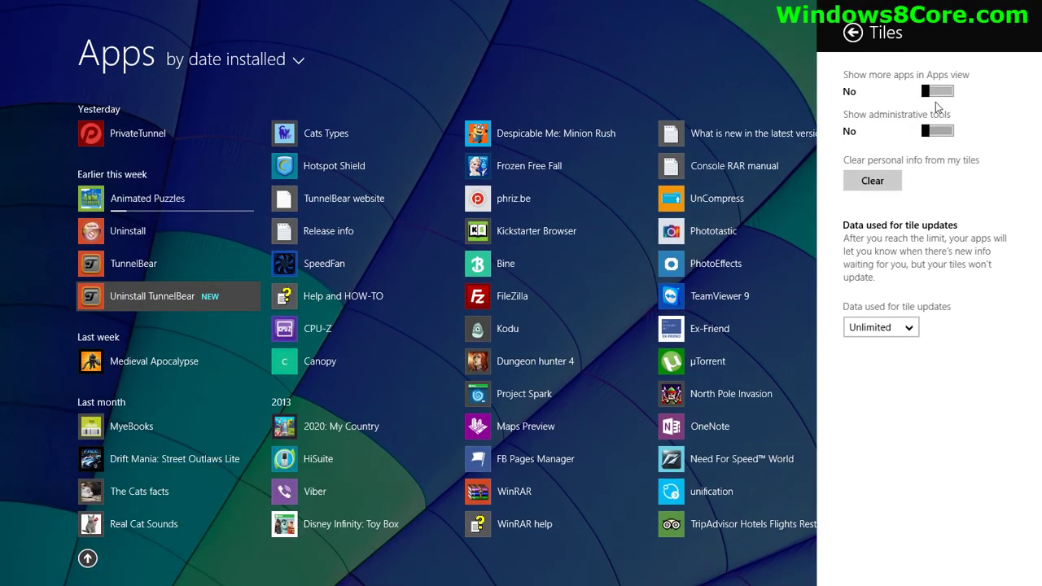
pyautogui.click(942, 91)
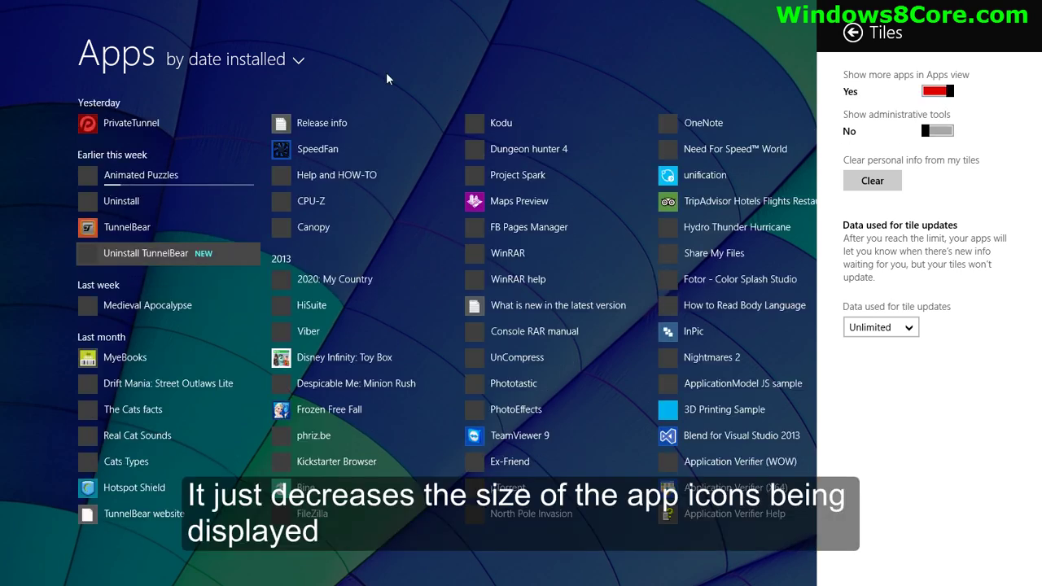
pyautogui.click(245, 59)
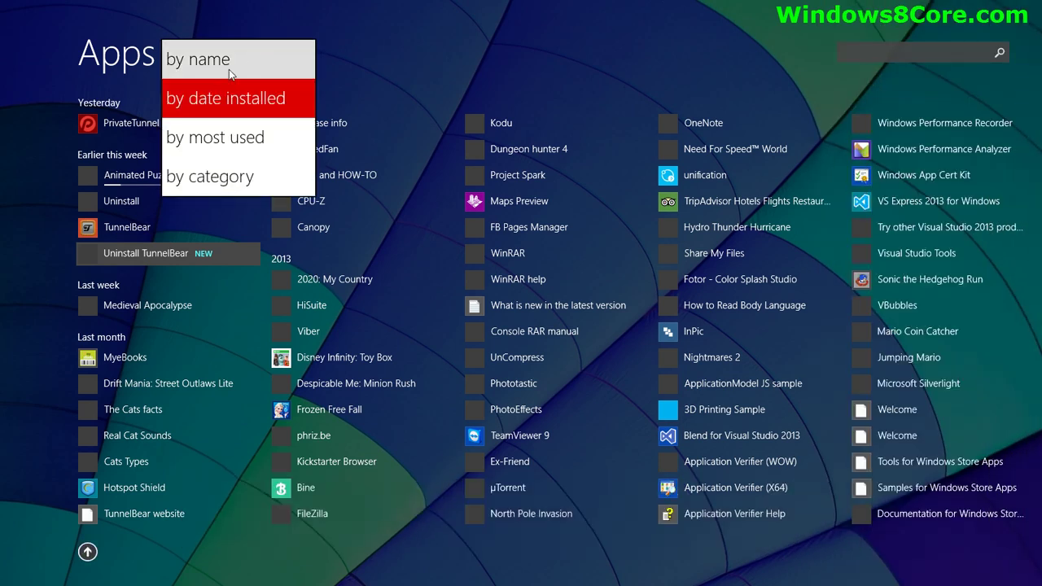
pyautogui.click(229, 70)
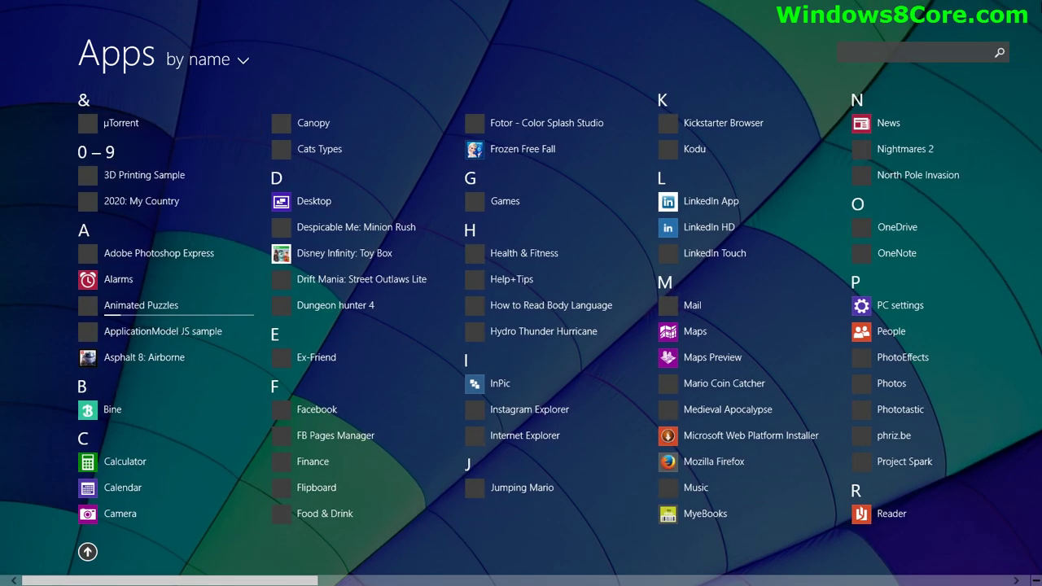
# - Turn off showing more apps in the Apps view through the Tiles settings and return to the apps list
pyautogui.moveTo(1034, 578)
pyautogui.click(1015, 419)
pyautogui.click(917, 127)
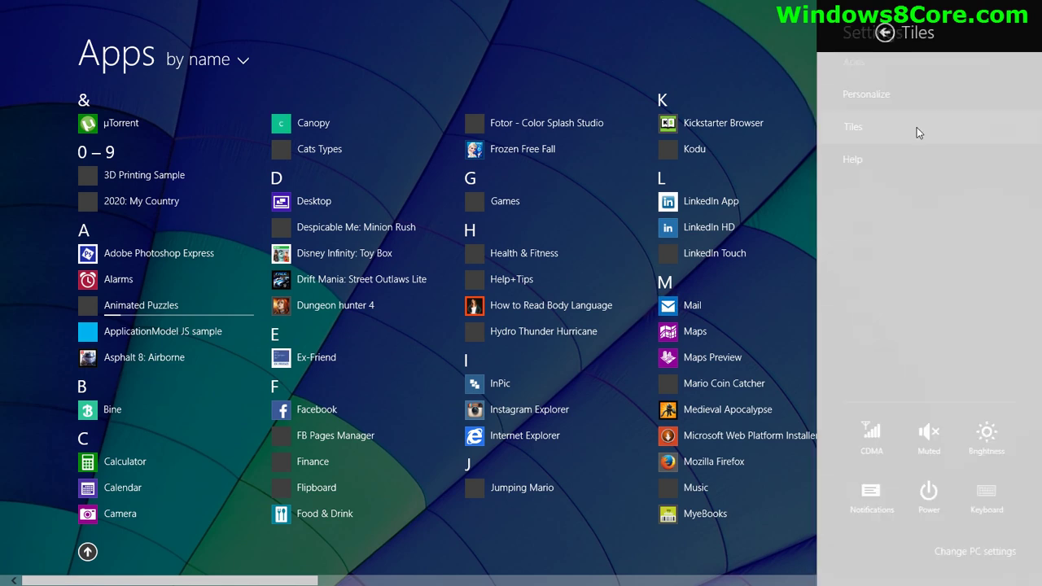
pyautogui.click(936, 91)
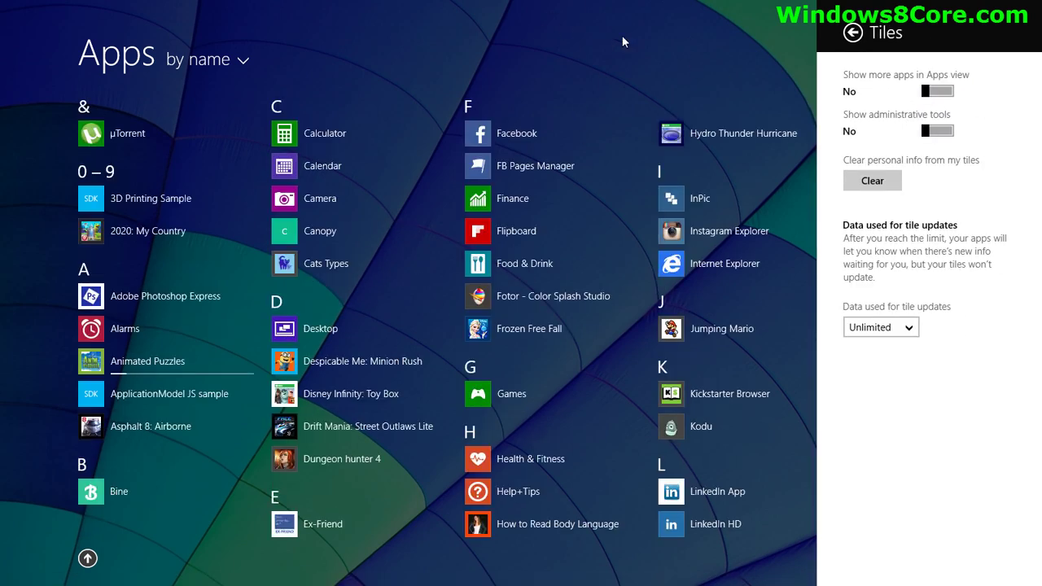
pyautogui.click(542, 33)
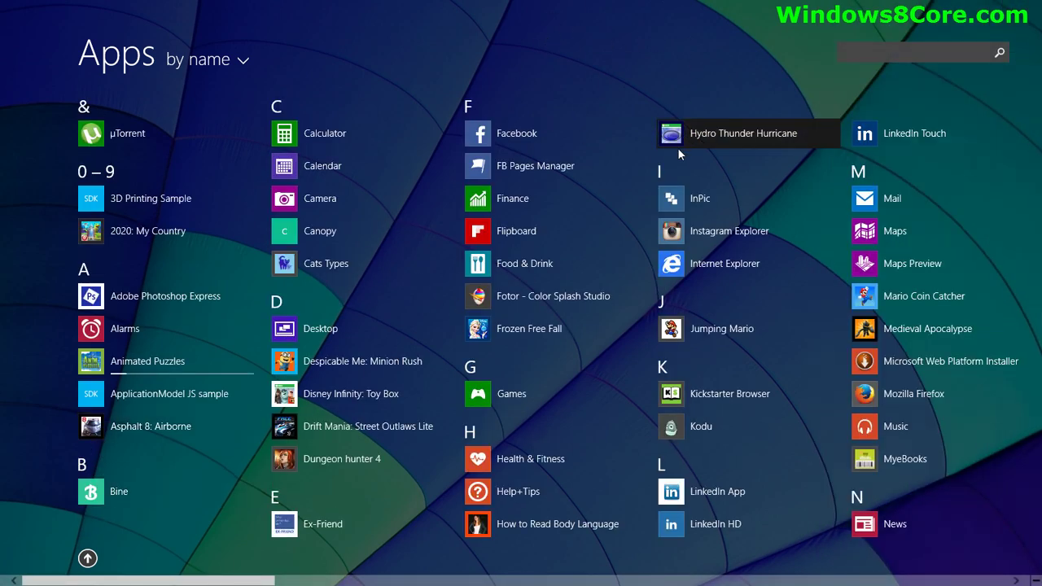
# - Search the apps for "windows", clear the search and return to the desktop
pyautogui.write('windows')
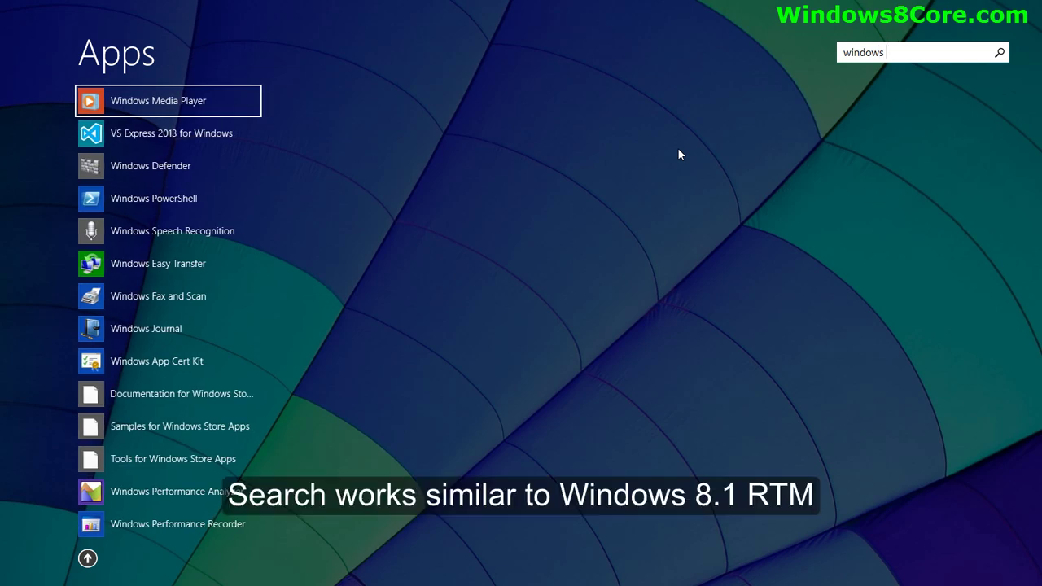
pyautogui.click(777, 110)
pyautogui.click(87, 558)
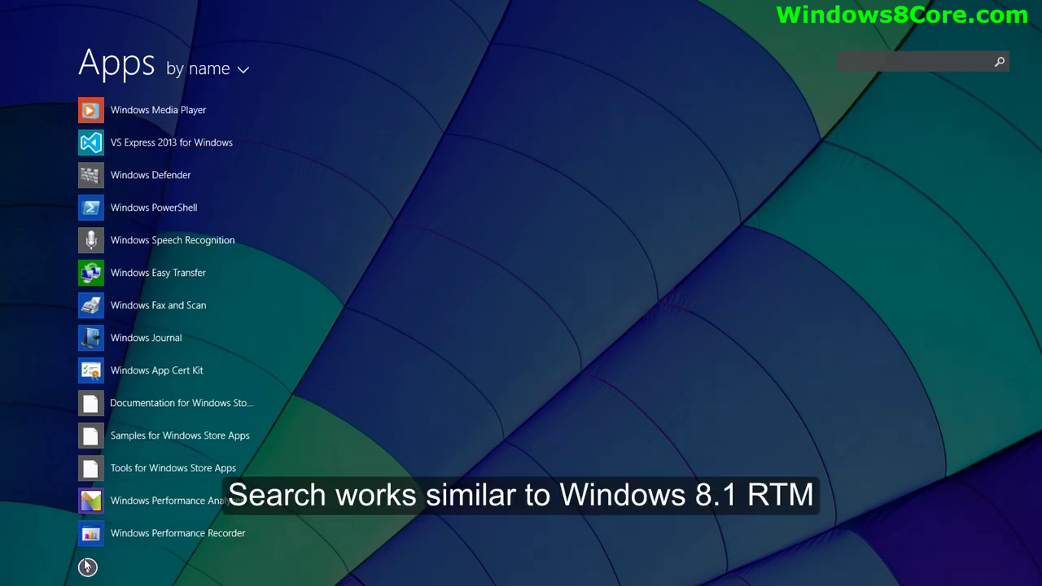
pyautogui.click(188, 171)
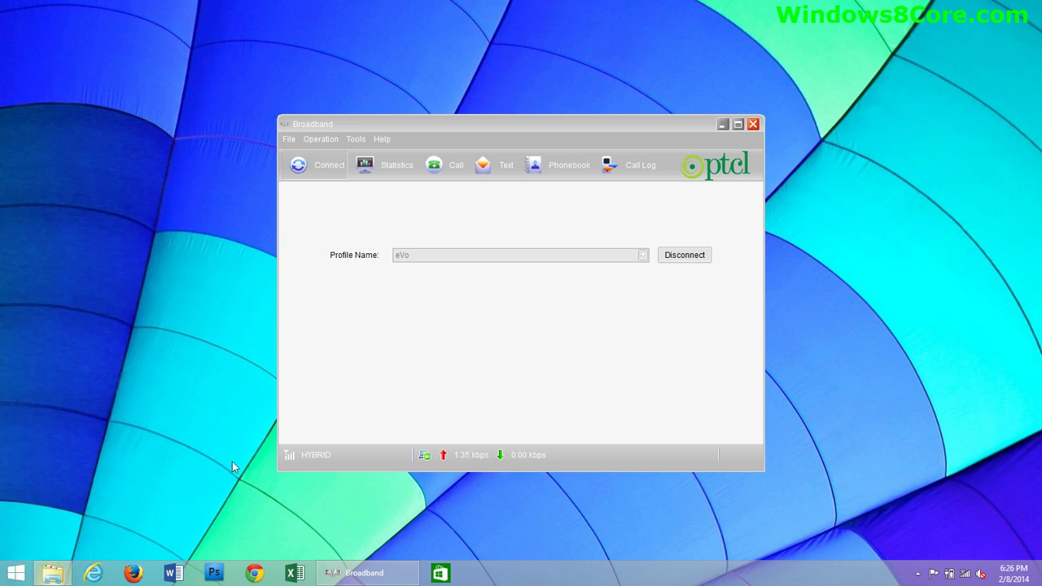
# - View the OneDrive folder in File Explorer and close the window
pyautogui.press('super+e')
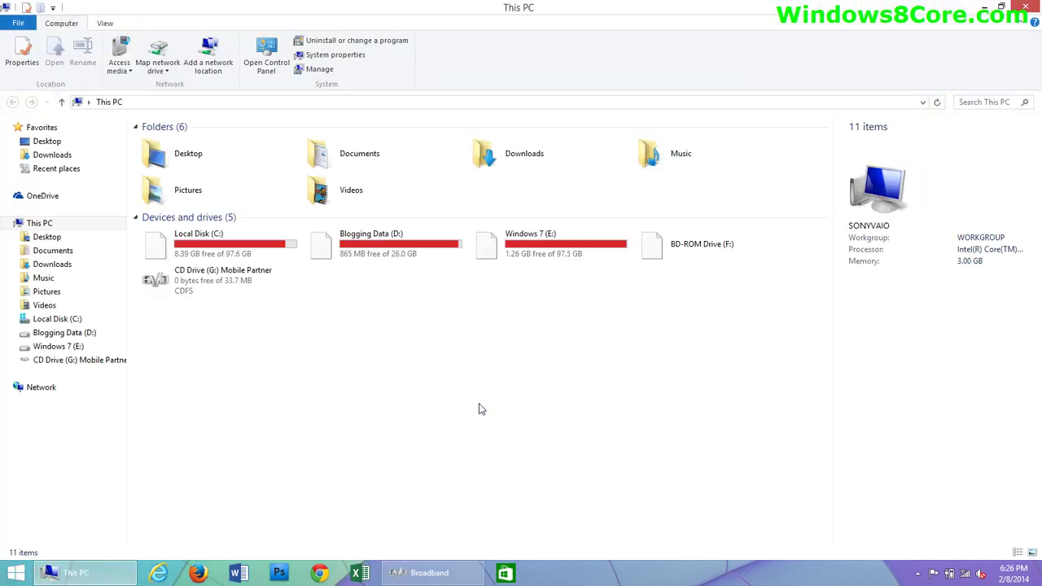
pyautogui.click(22, 199)
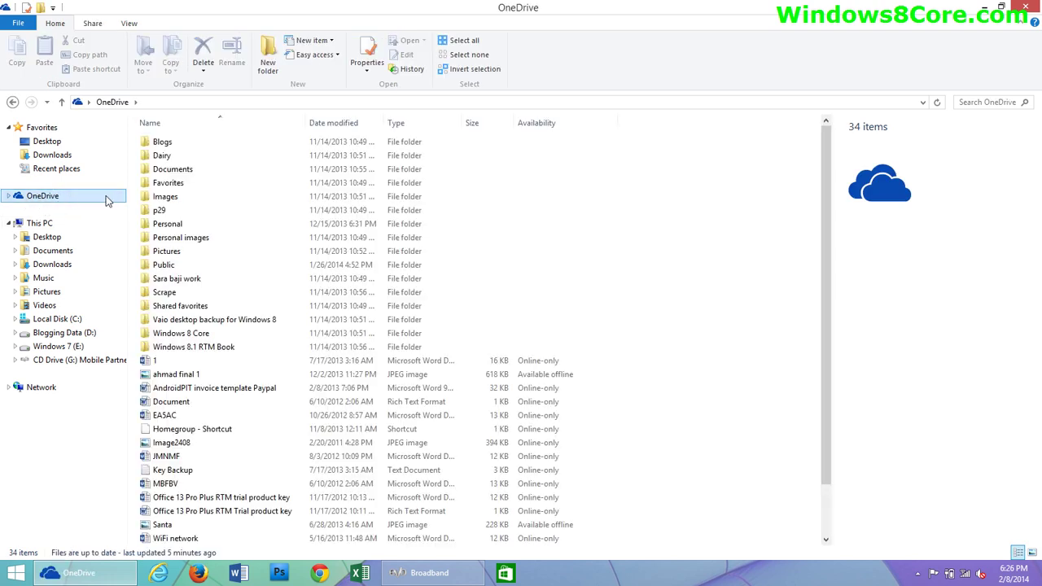
pyautogui.click(1028, 8)
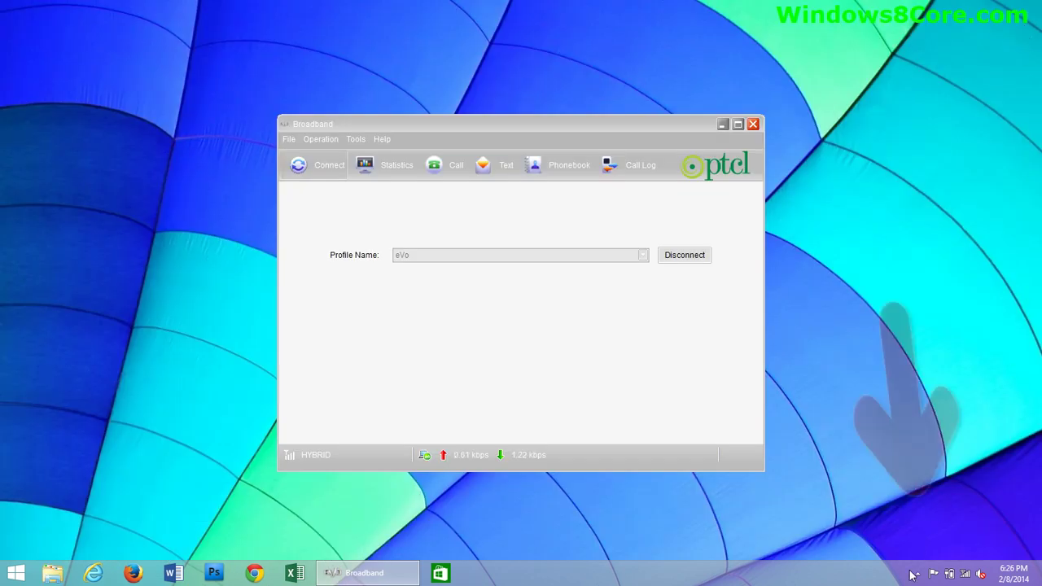
# - Open the OneDrive folder from its hidden notification area entry and close the window
pyautogui.click(918, 572)
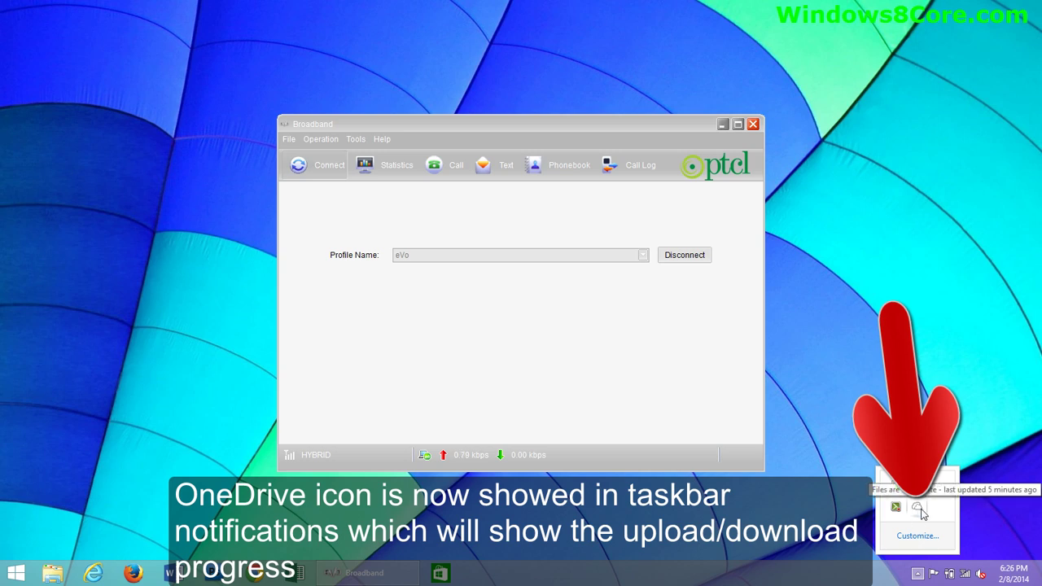
pyautogui.rightClick(920, 514)
pyautogui.click(916, 486)
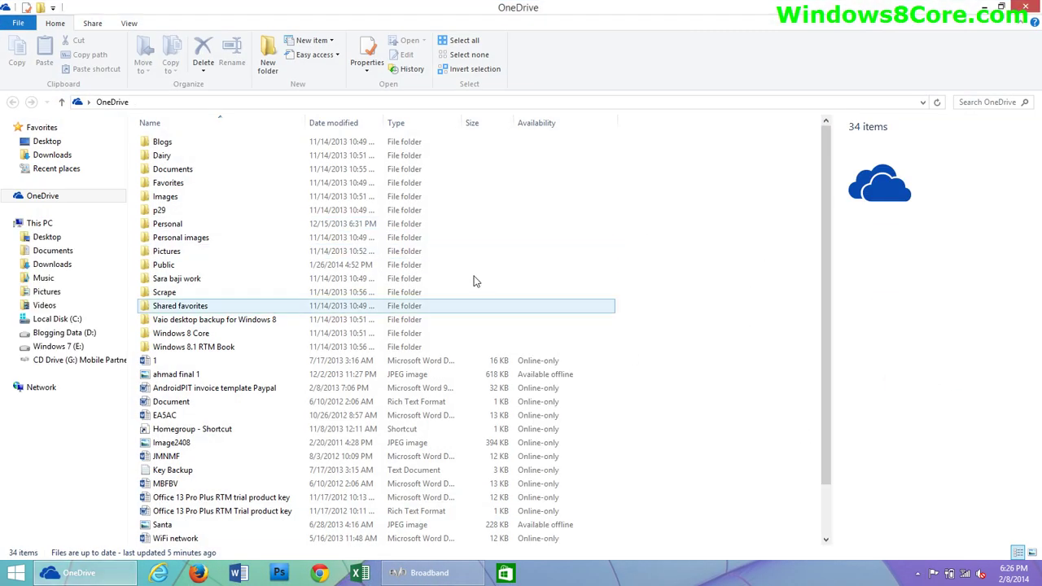
pyautogui.click(1023, 7)
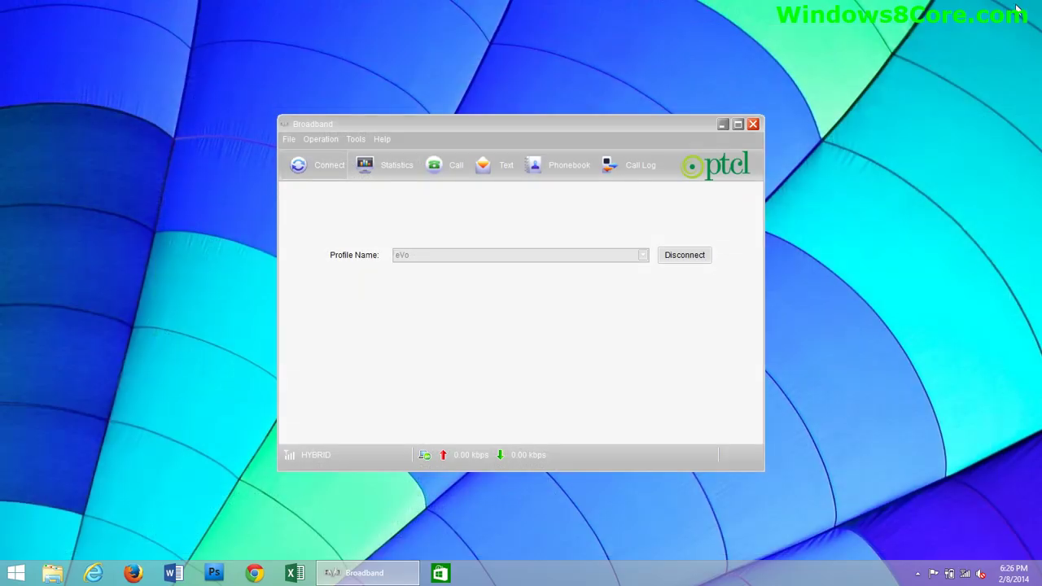
# - Look through the tiles on the Start screen and the apps listed by name in the Apps view
pyautogui.click(18, 574)
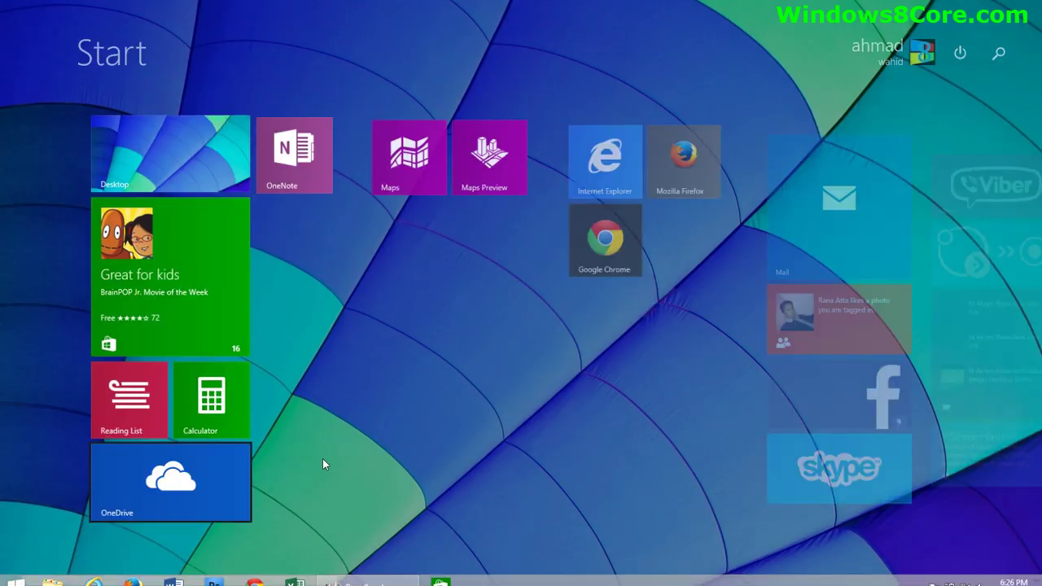
pyautogui.scroll(-5, 575, 353)
pyautogui.scroll(-5, 543, 342)
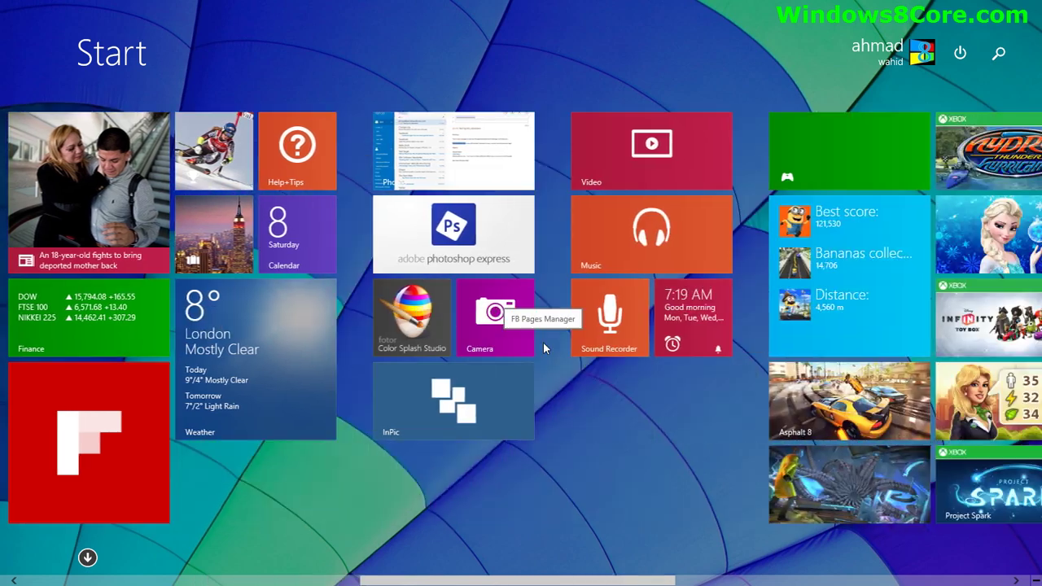
pyautogui.scroll(10, 322, 386)
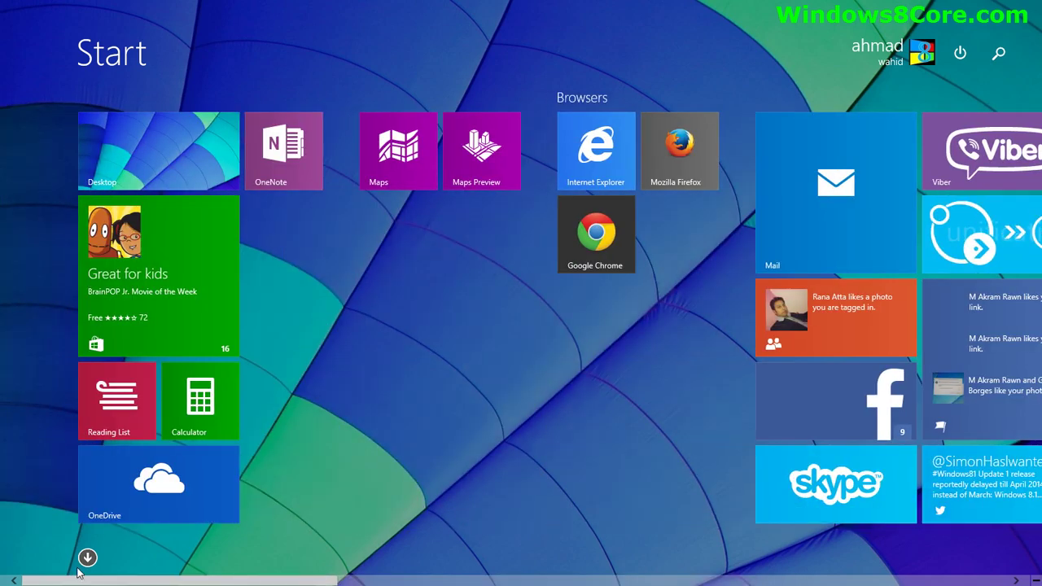
pyautogui.click(87, 559)
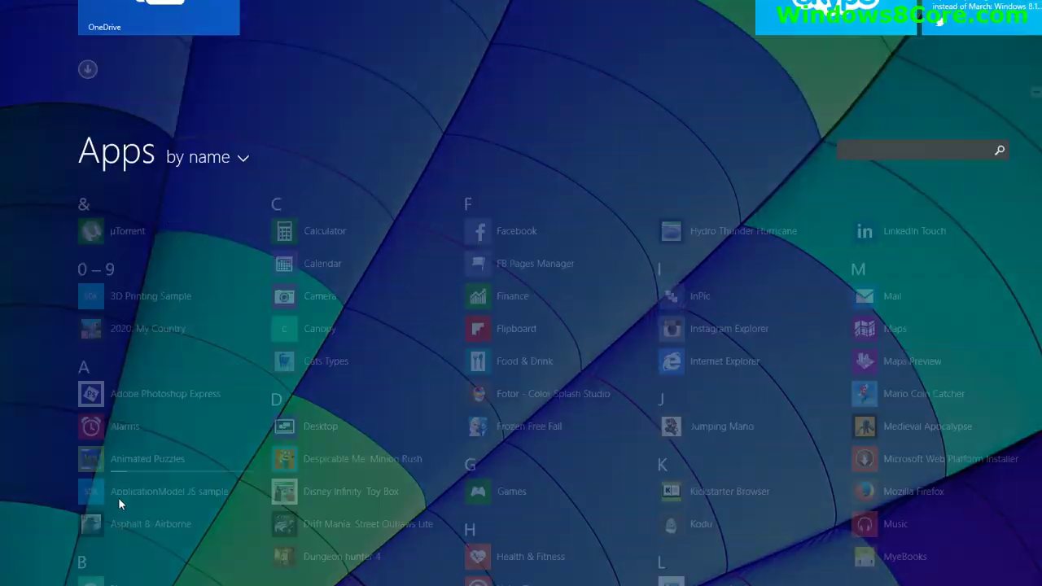
pyautogui.scroll(-3, 176, 467)
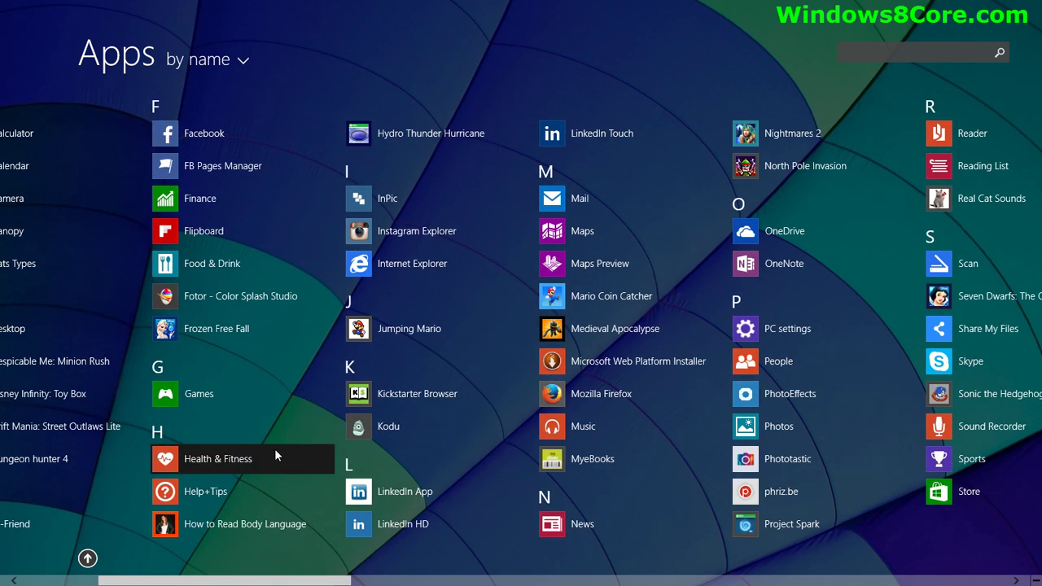
# - Open PC settings, view the Update and recovery category and return to the main PC settings list
pyautogui.moveTo(1041, 578)
pyautogui.click(1022, 417)
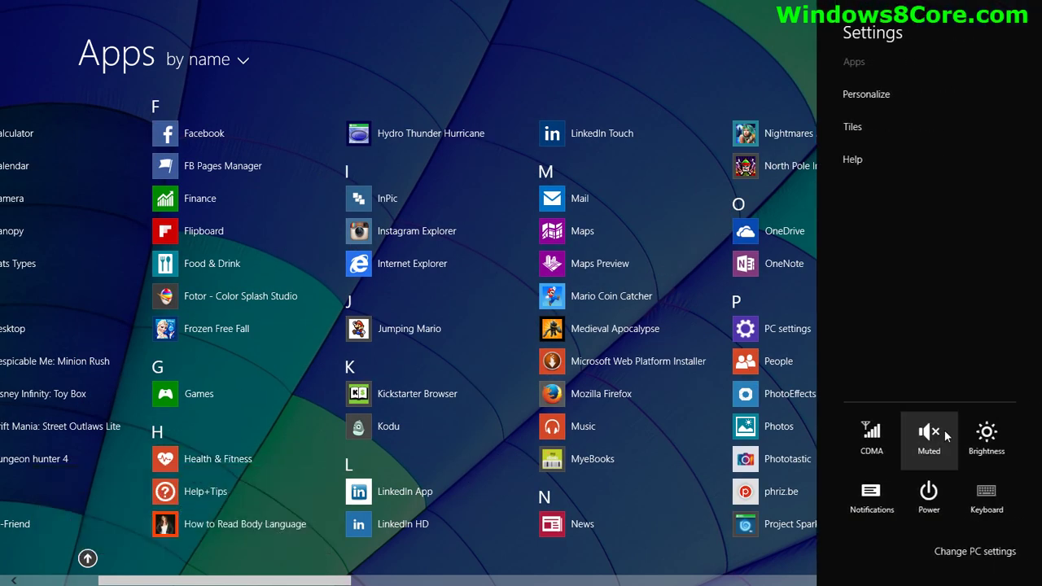
pyautogui.click(969, 551)
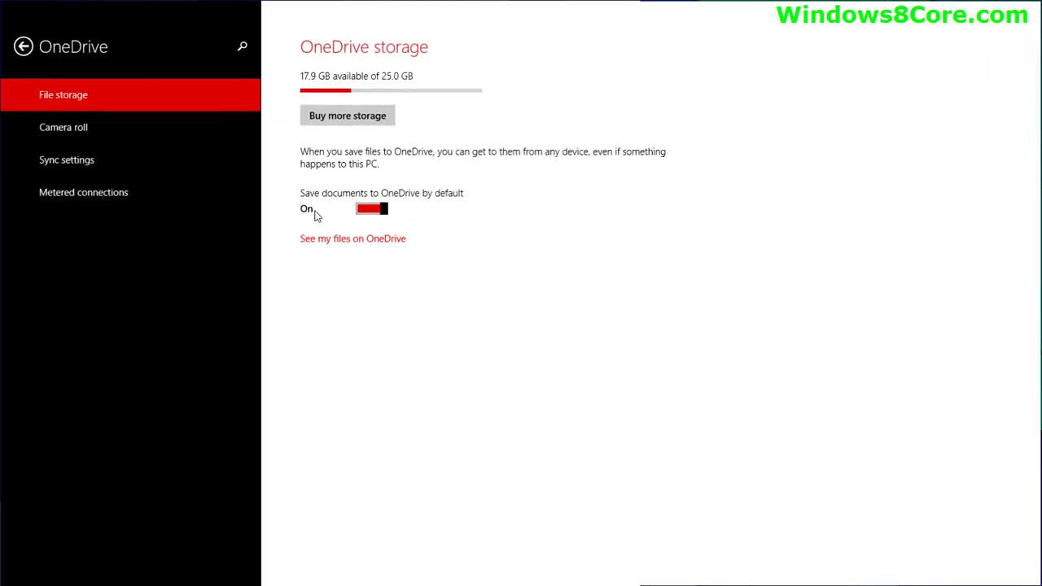
pyautogui.click(22, 47)
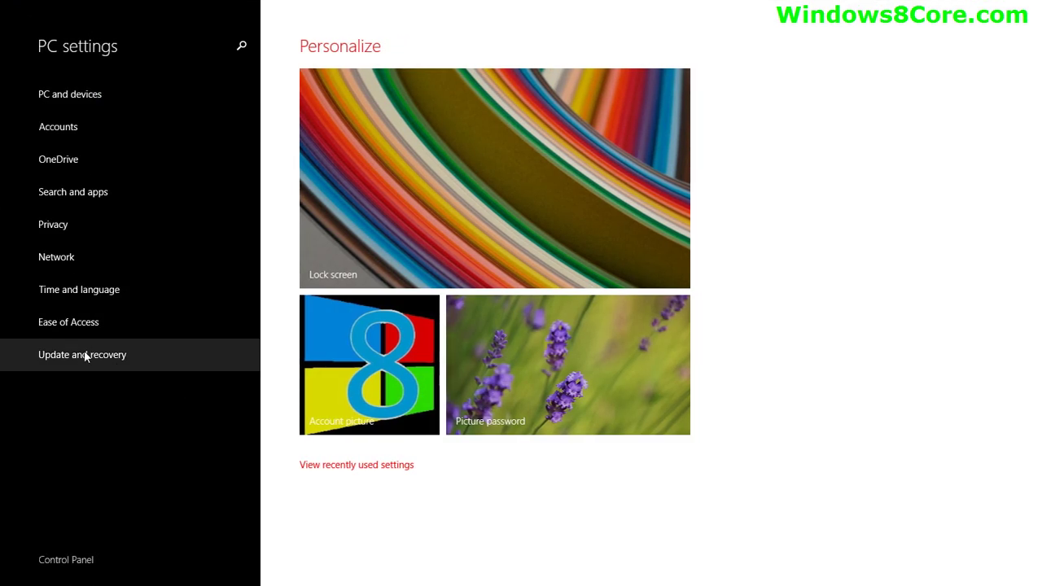
pyautogui.click(74, 359)
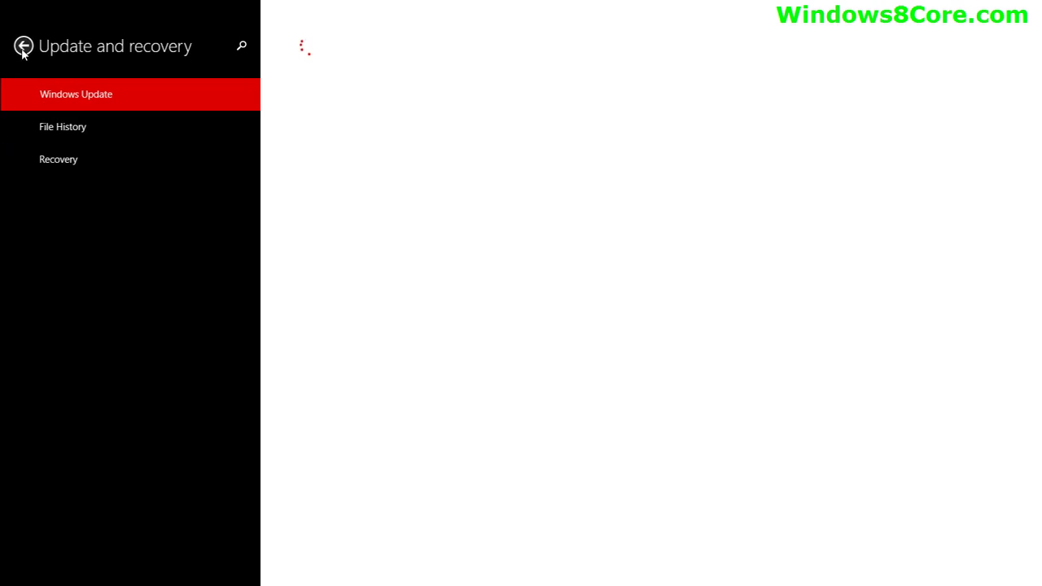
pyautogui.click(22, 46)
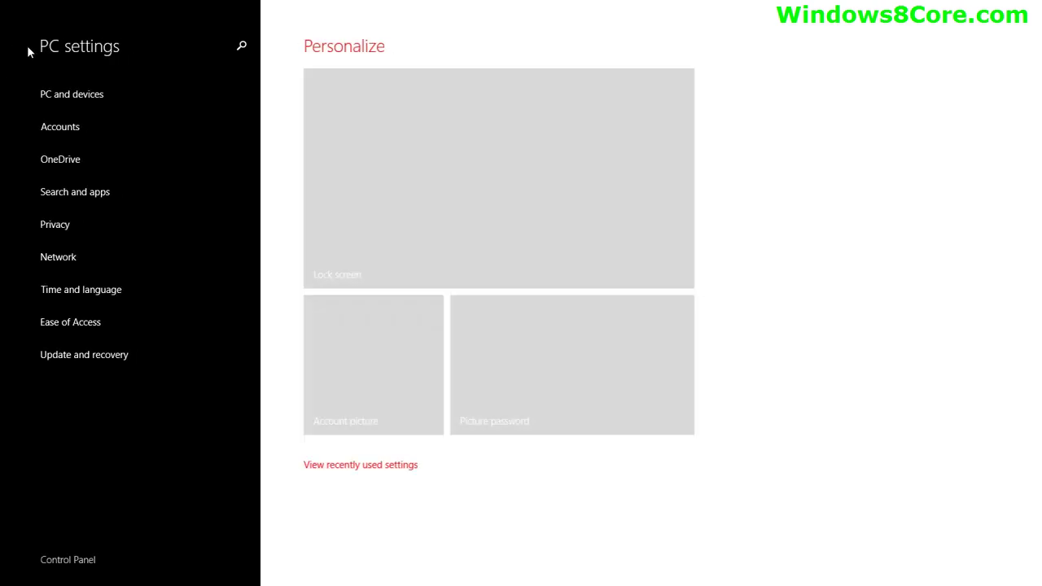
# - Open the Disk space page under PC and devices and reveal the title bar of PC settings
pyautogui.click(83, 94)
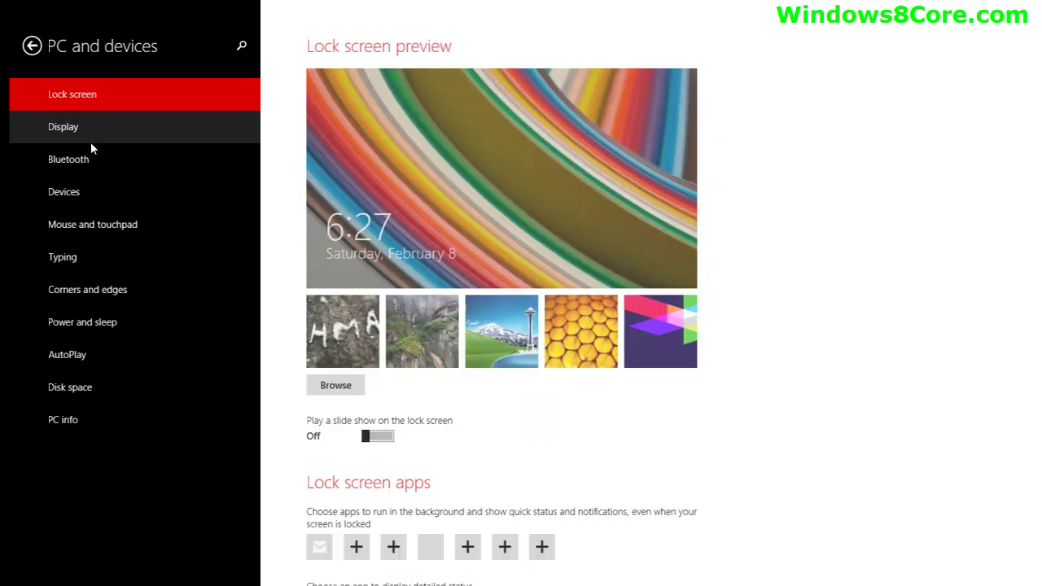
pyautogui.click(62, 393)
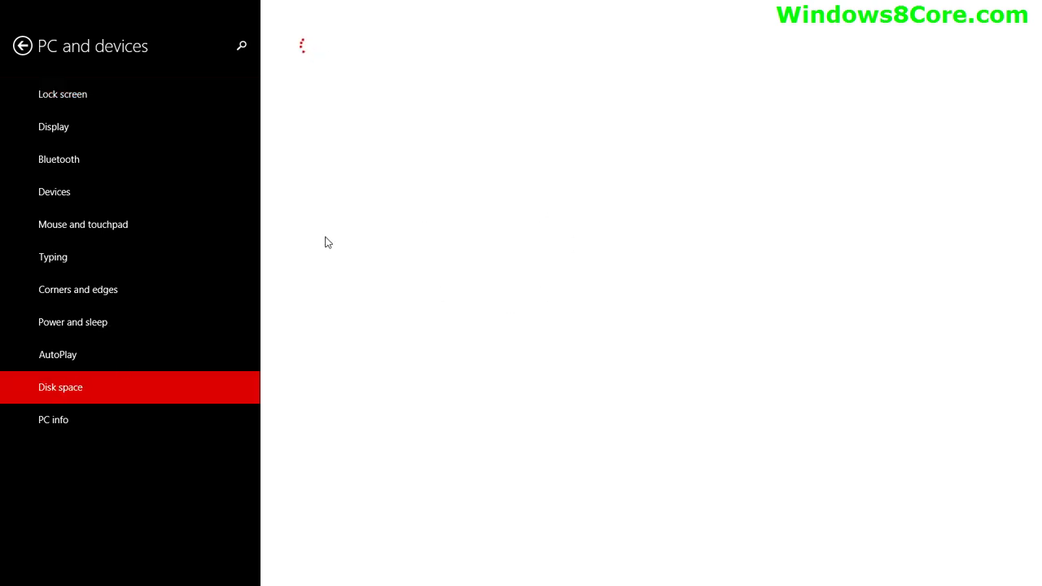
pyautogui.moveTo(553, 7)
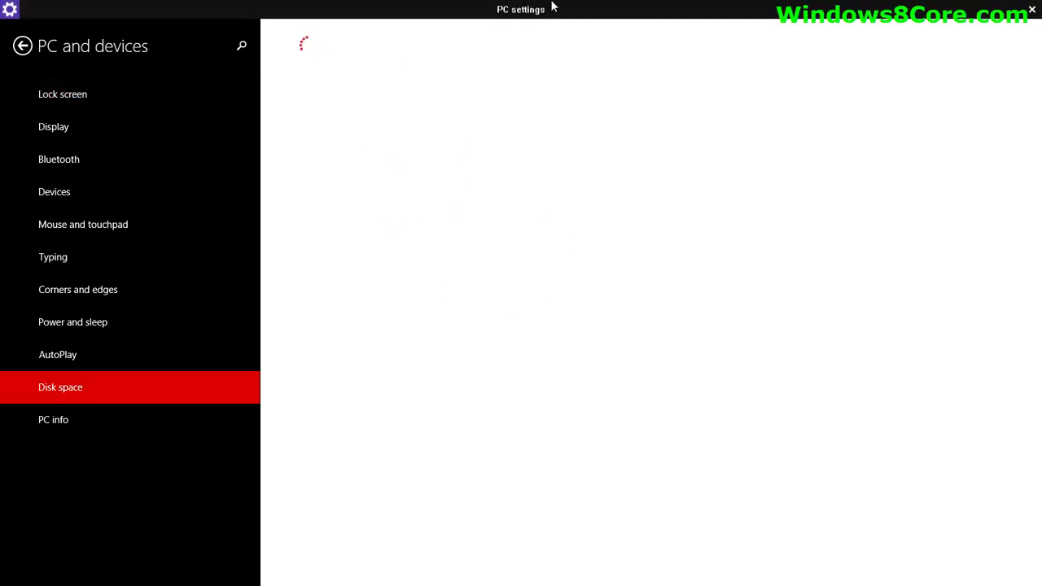
pyautogui.moveTo(548, 30)
pyautogui.mouseDown()
pyautogui.moveTo(652, 84)
pyautogui.moveTo(526, 100)
pyautogui.moveTo(526, 81)
pyautogui.mouseUp()
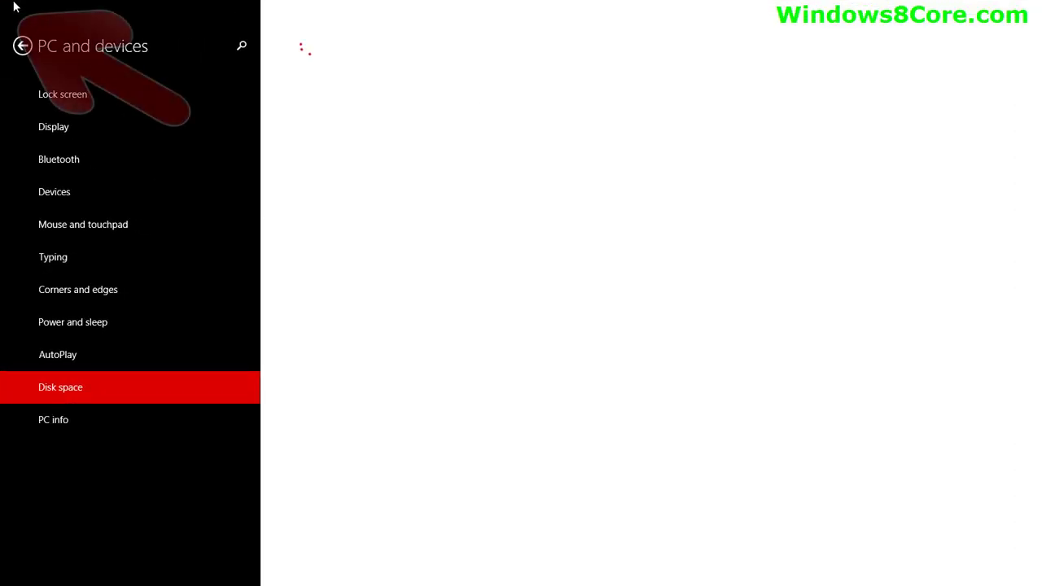
# - Split PC settings to the left half and show the desktop and the Store beside it in a three-way split
pyautogui.click(10, 10)
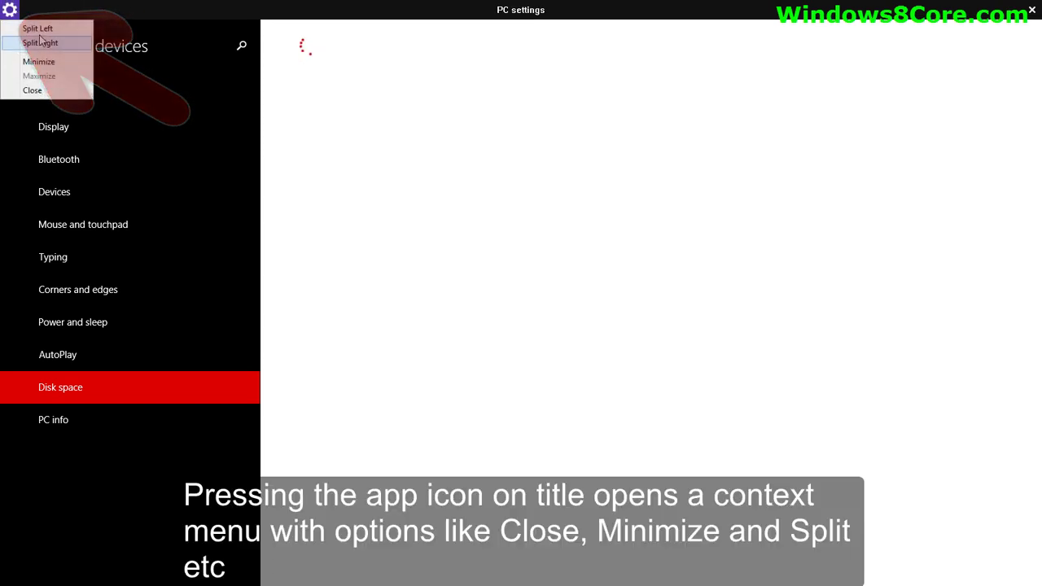
pyautogui.click(67, 33)
pyautogui.moveTo(25, 236)
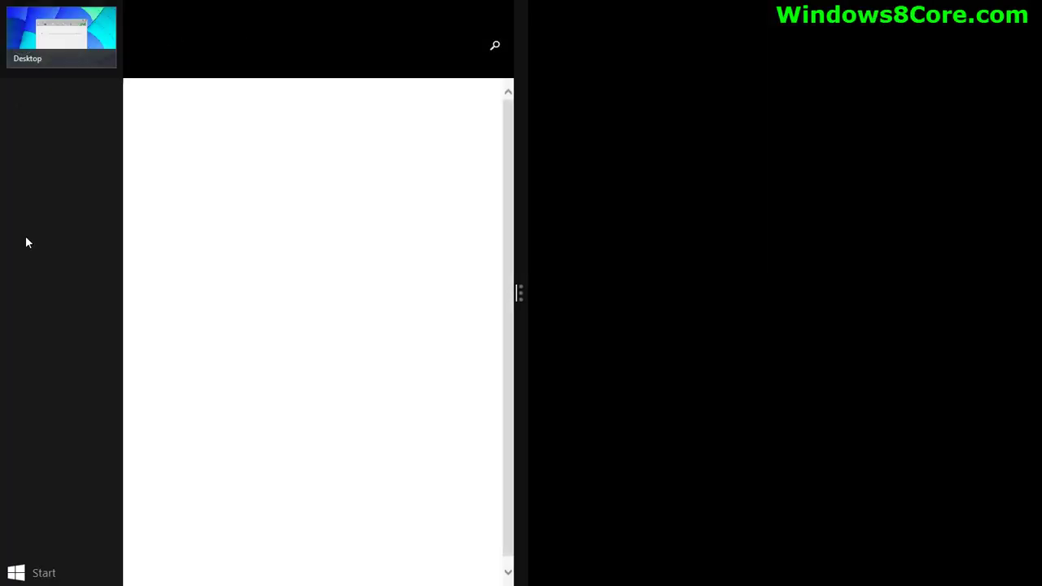
pyautogui.click(58, 65)
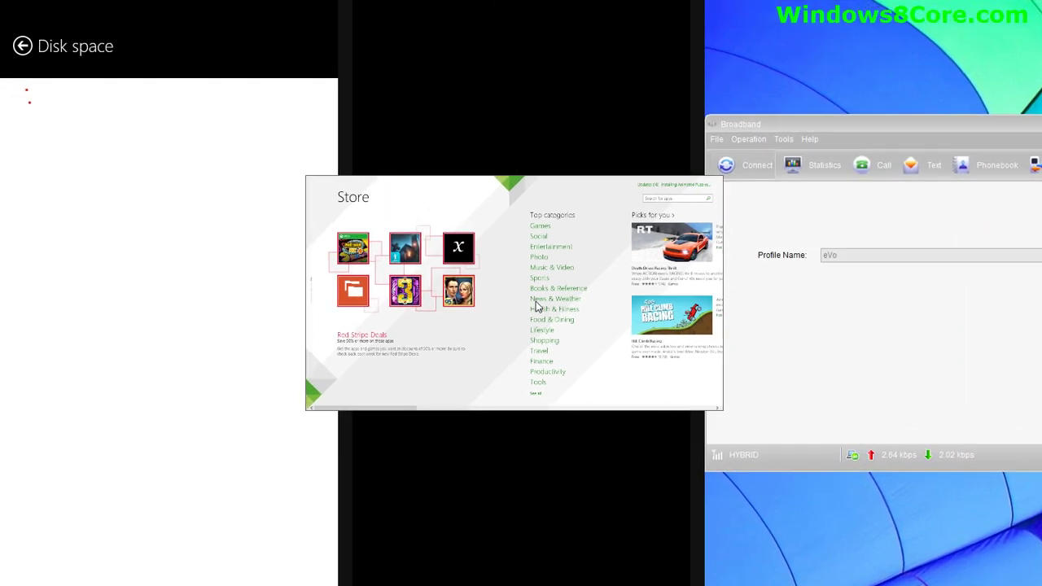
pyautogui.click(636, 366)
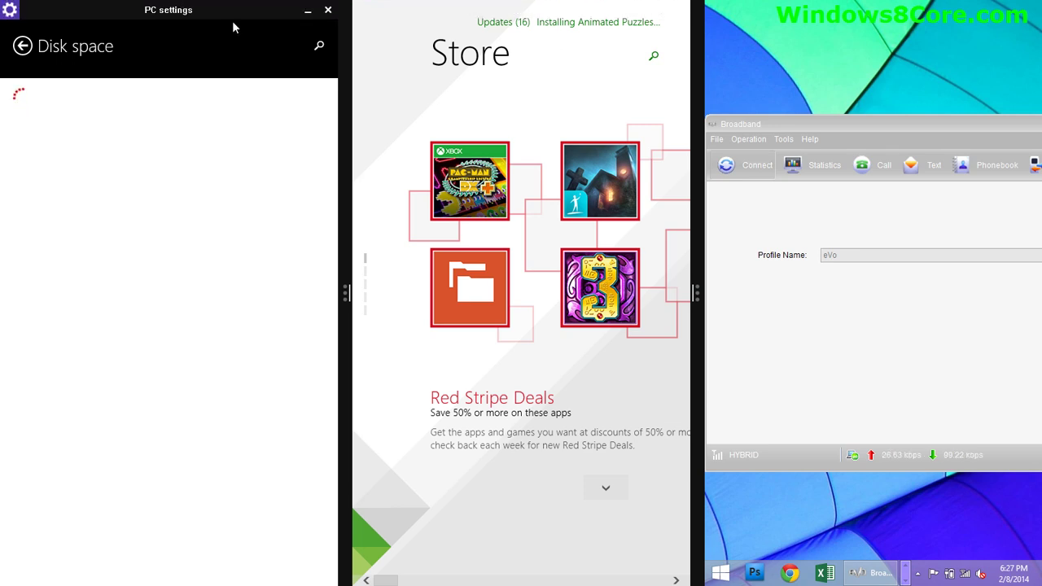
# - Minimize PC settings and the Store and expand the desktop to fill the whole screen
pyautogui.click(303, 11)
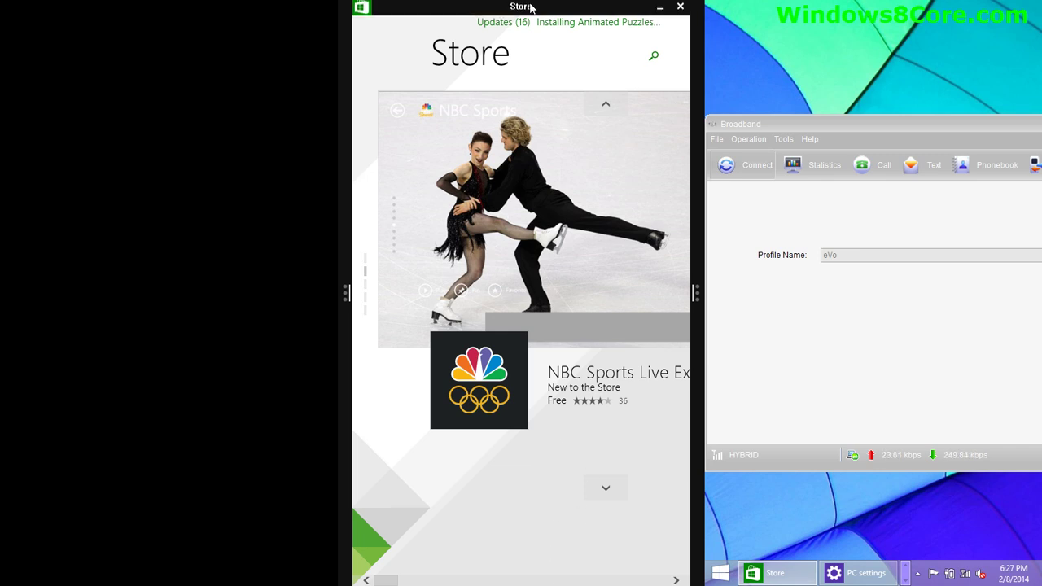
pyautogui.click(655, 9)
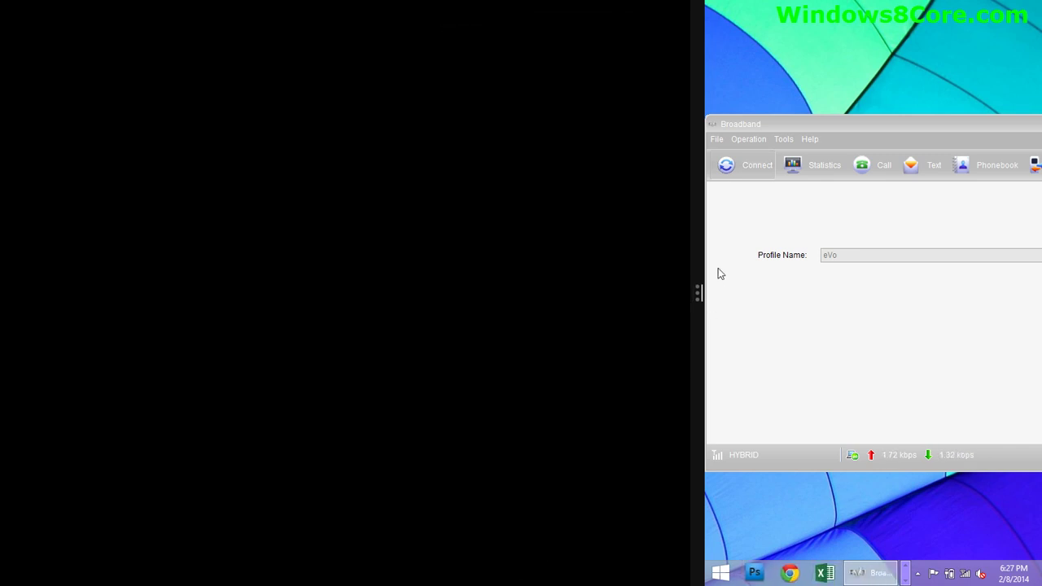
pyautogui.moveTo(696, 268); pyautogui.dragTo(103, 272)
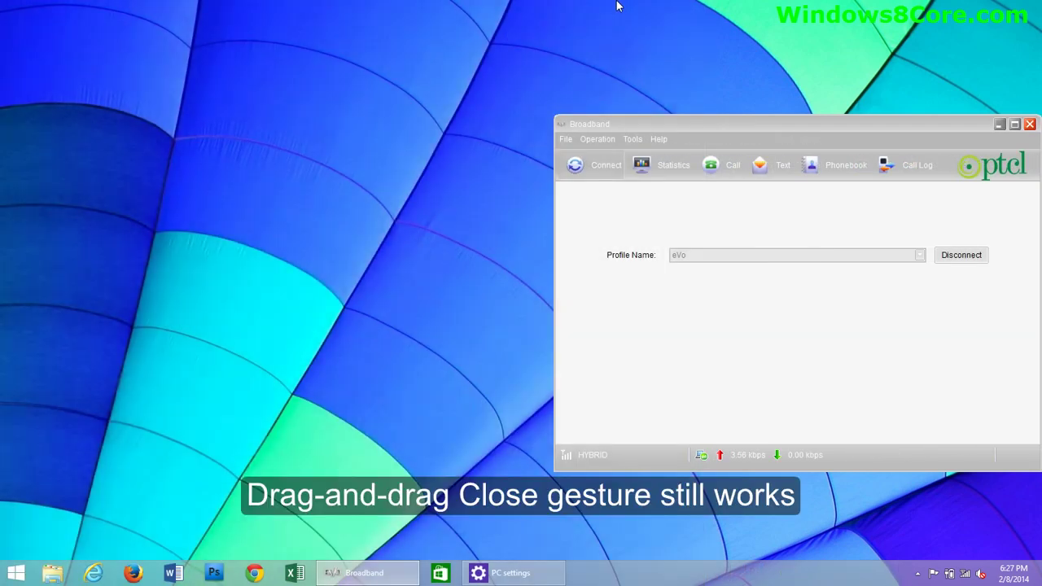
# - Close the desktop with the top-to-bottom close gesture to return to the Start screen
pyautogui.moveTo(616, 5); pyautogui.dragTo(602, 578)
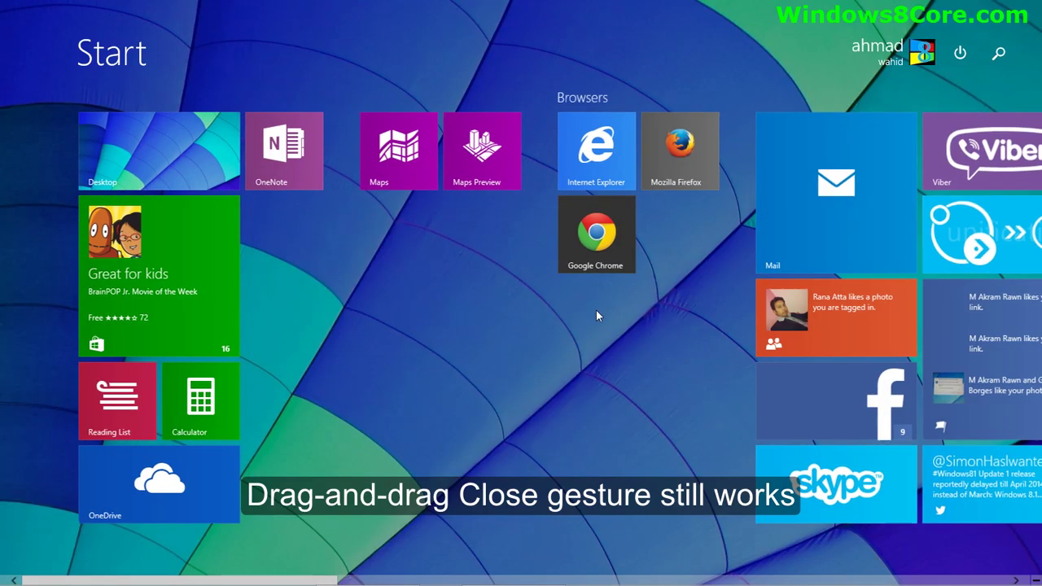